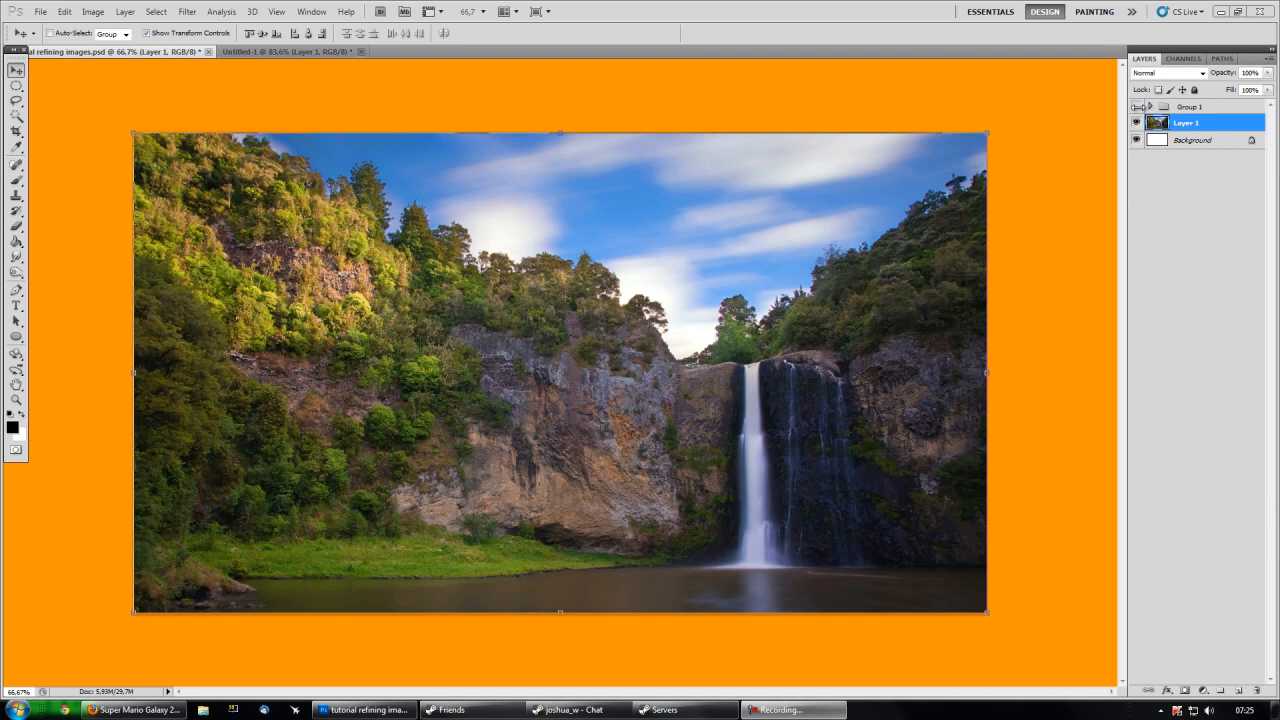
- Toggle the visibility of Group 1 to compare the waterfall photo before and after the refinements
{"action": "left_click", "coordinate": [1138, 107]}
{"action": "key", "text": "ctrl+a"}
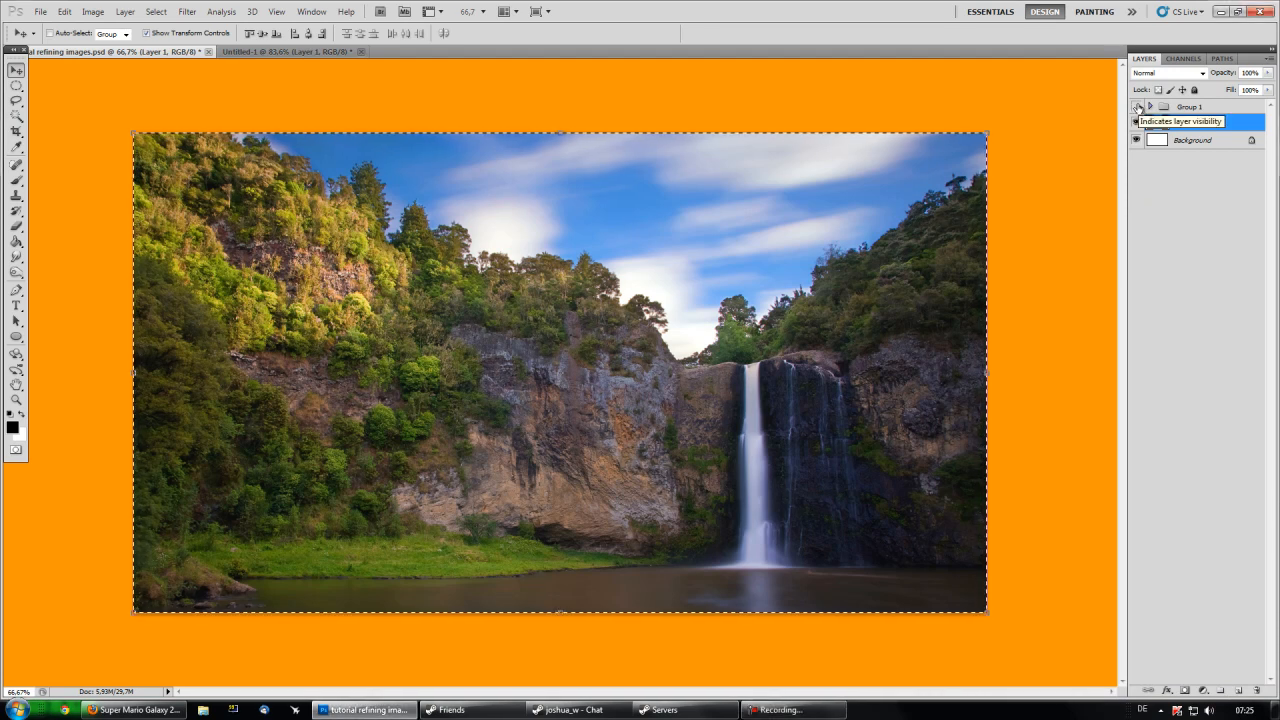
{"action": "left_click", "coordinate": [1138, 107]}
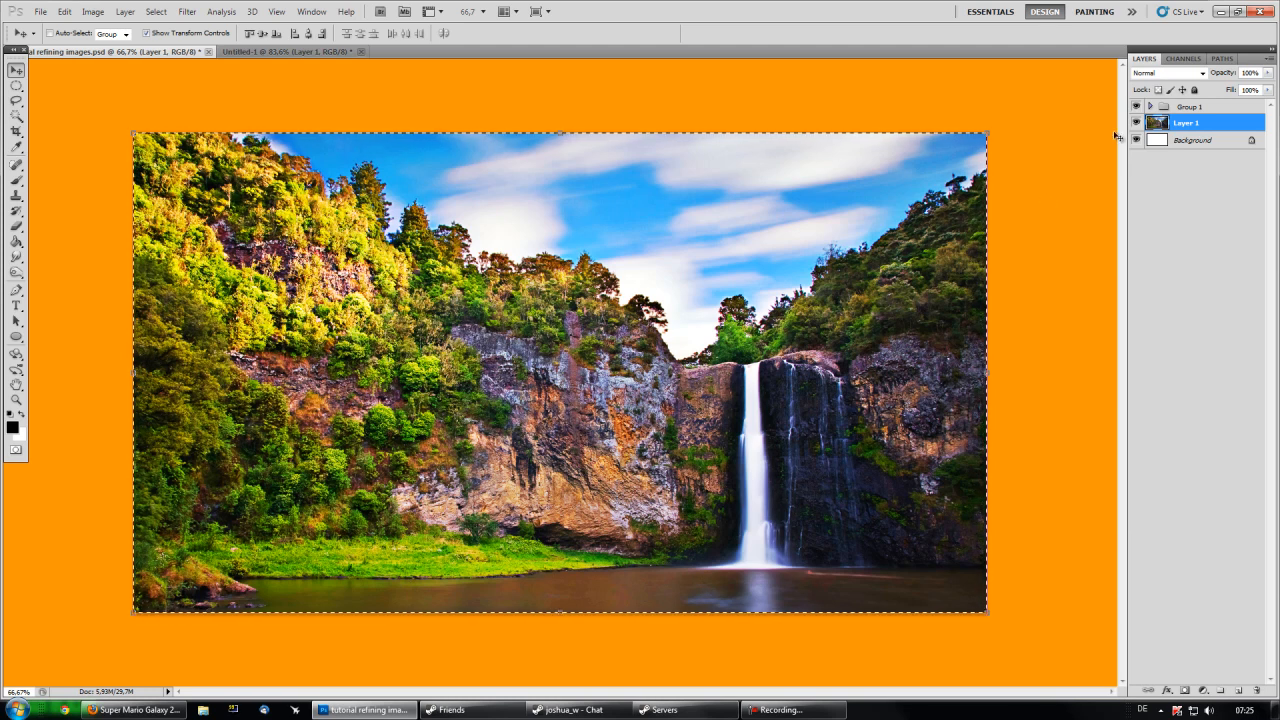
{"action": "left_click", "coordinate": [1136, 106]}
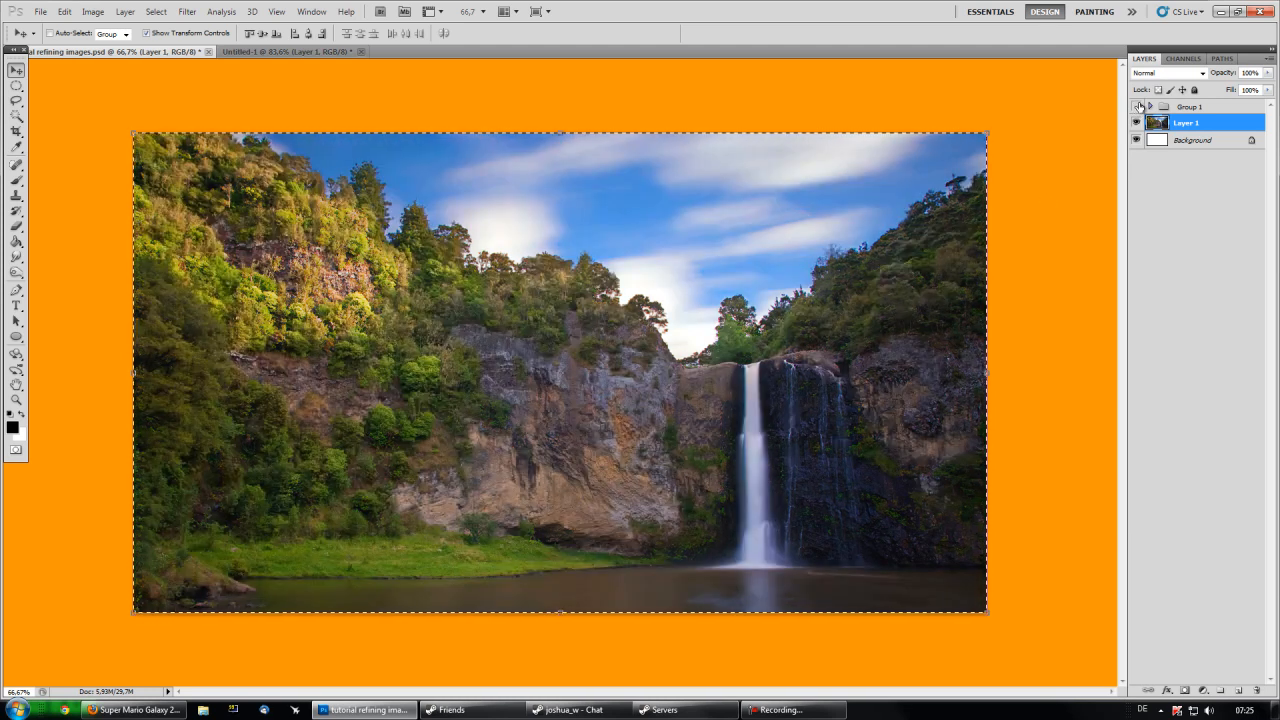
{"action": "left_click", "coordinate": [1137, 106]}
{"action": "left_click", "coordinate": [1137, 106]}
{"action": "left_click", "coordinate": [1137, 106]}
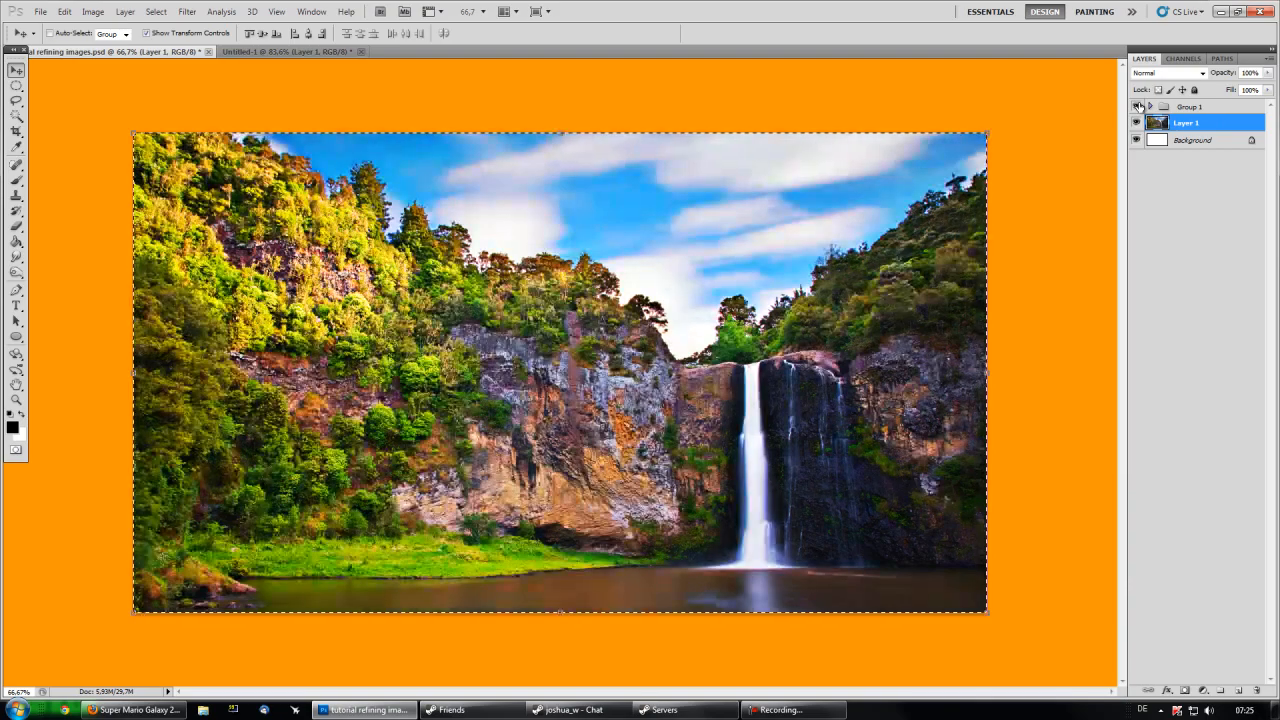
{"action": "left_click", "coordinate": [1137, 106]}
{"action": "left_click", "coordinate": [1137, 106]}
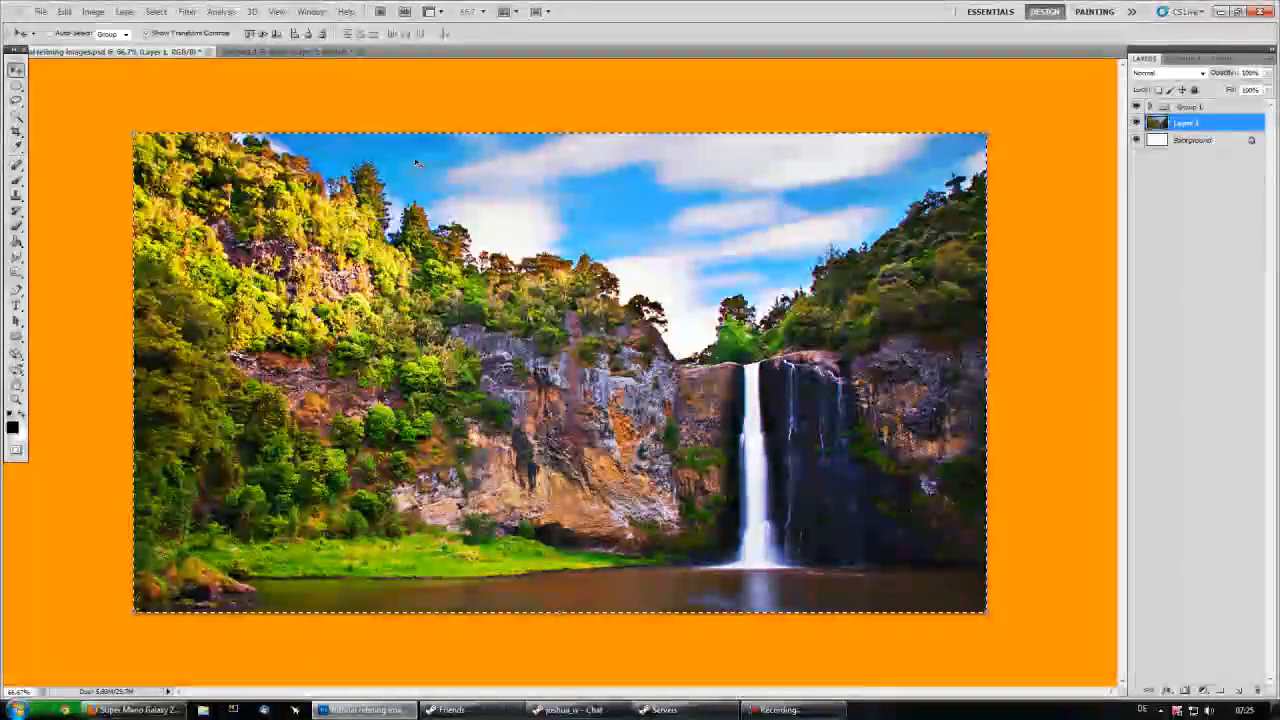
- In the Untitled-1 document, duplicate Layer 1 and set the copy's Master saturation to +22 with Hue/Saturation
{"action": "left_click", "coordinate": [272, 54]}
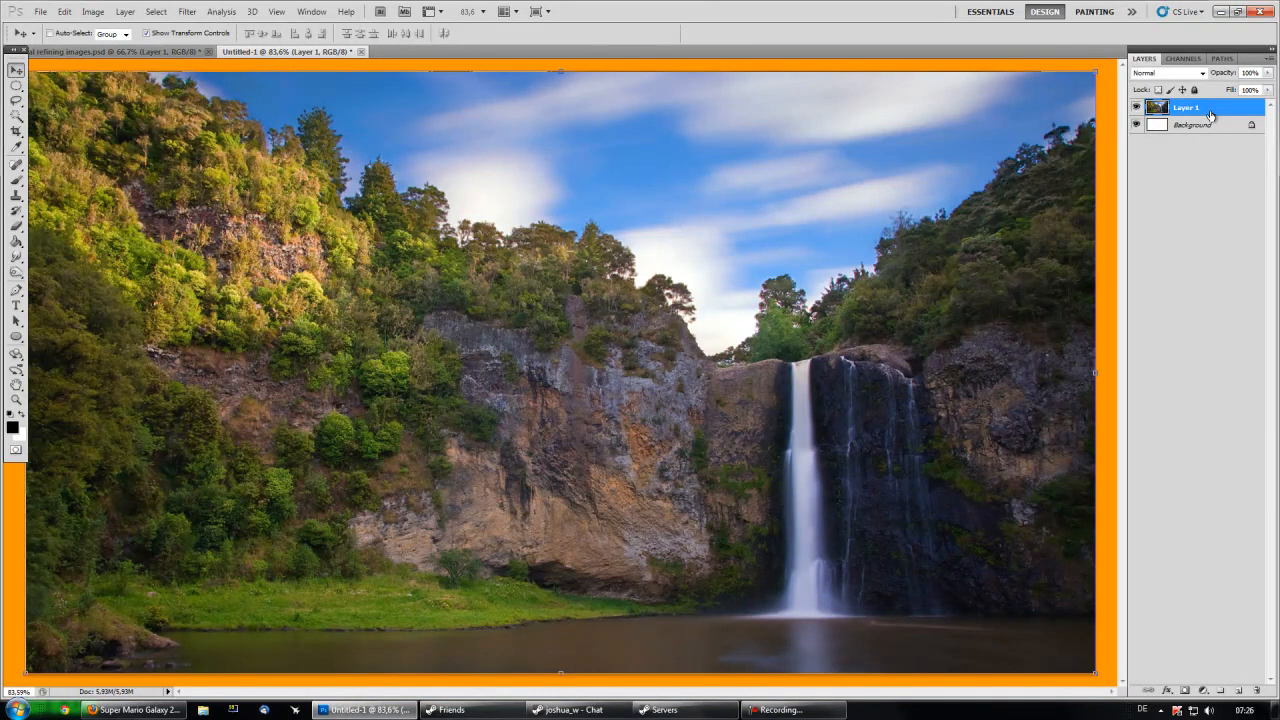
{"action": "key", "text": "ctrl+j"}
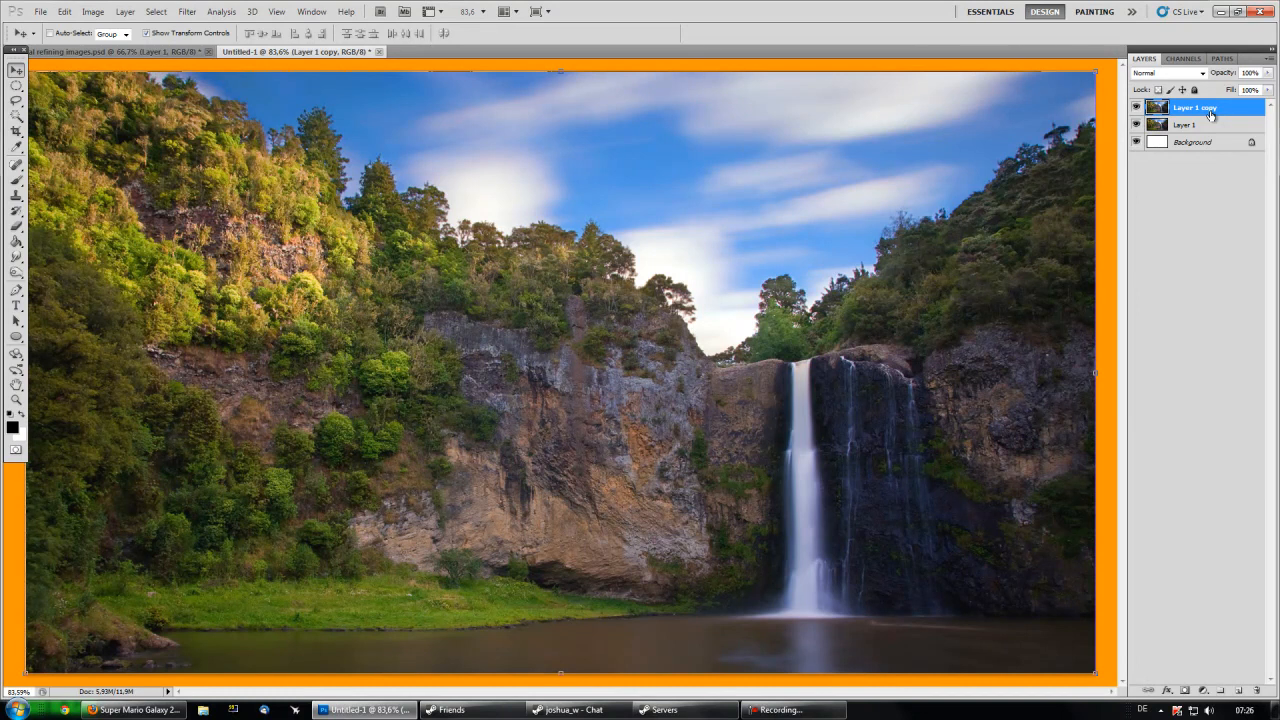
{"action": "key", "text": "ctrl+u"}
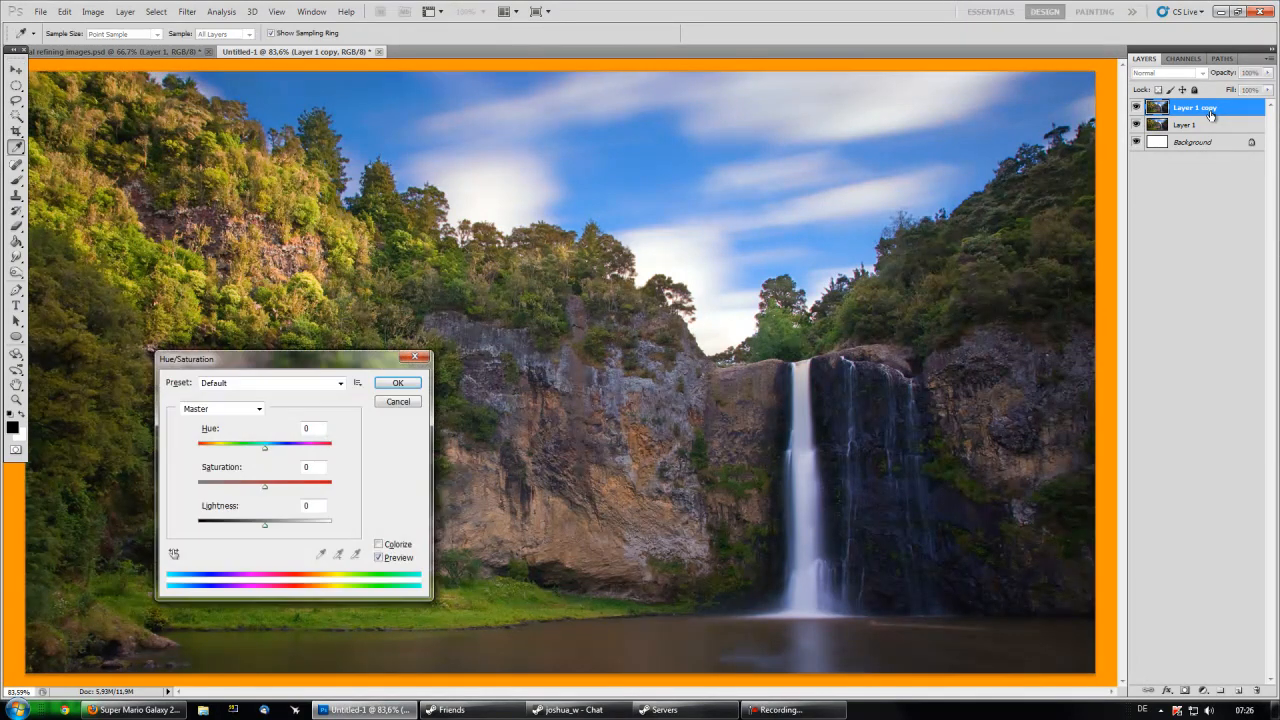
{"action": "left_click_drag", "start_coordinate": [334, 362], "coordinate": [522, 309]}
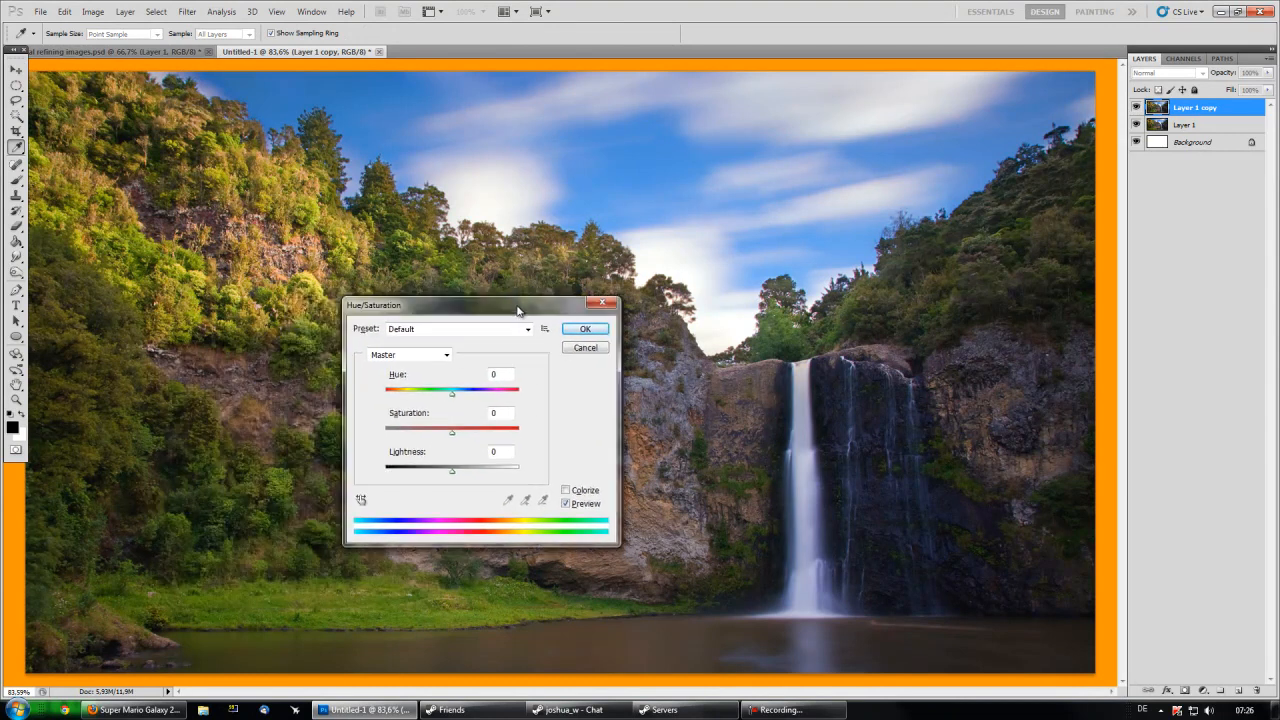
{"action": "left_click", "coordinate": [454, 436]}
{"action": "mouse_move", "coordinate": [454, 436]}
{"action": "left_mouse_down"}
{"action": "mouse_move", "coordinate": [383, 436]}
{"action": "mouse_move", "coordinate": [528, 441]}
{"action": "mouse_move", "coordinate": [468, 440]}
{"action": "left_mouse_up"}
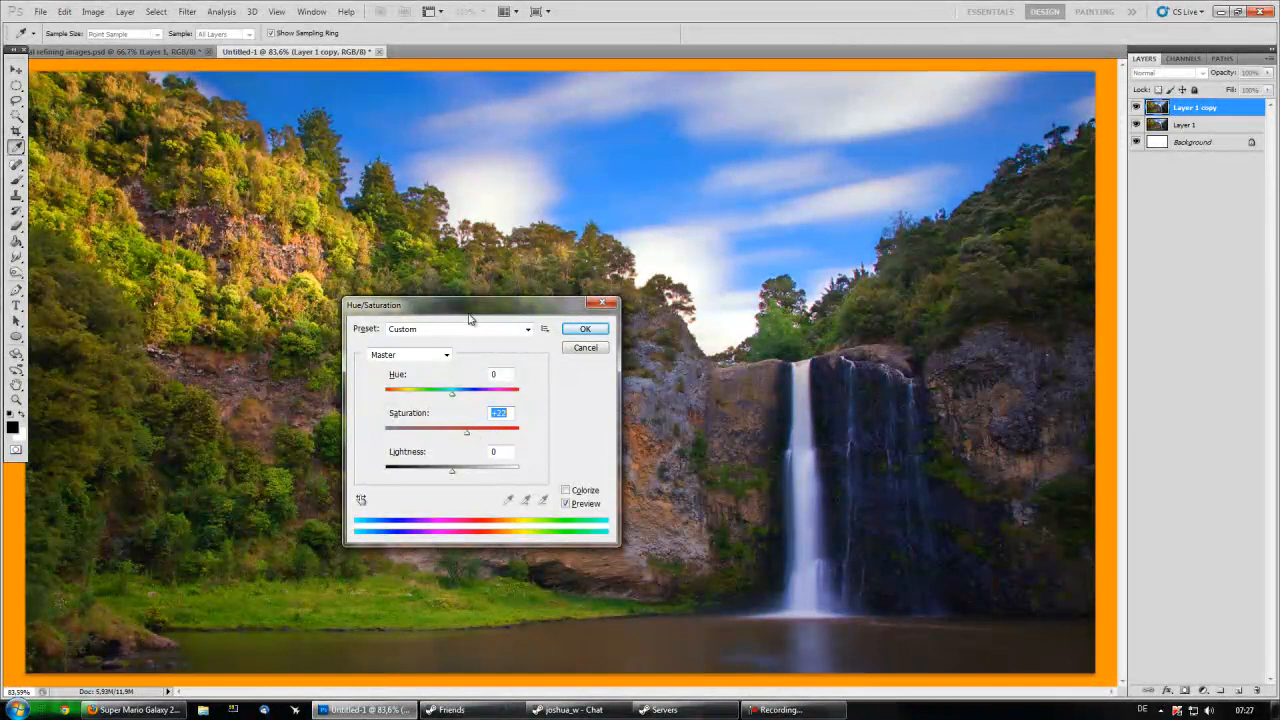
{"action": "left_click_drag", "start_coordinate": [452, 312], "coordinate": [664, 362]}
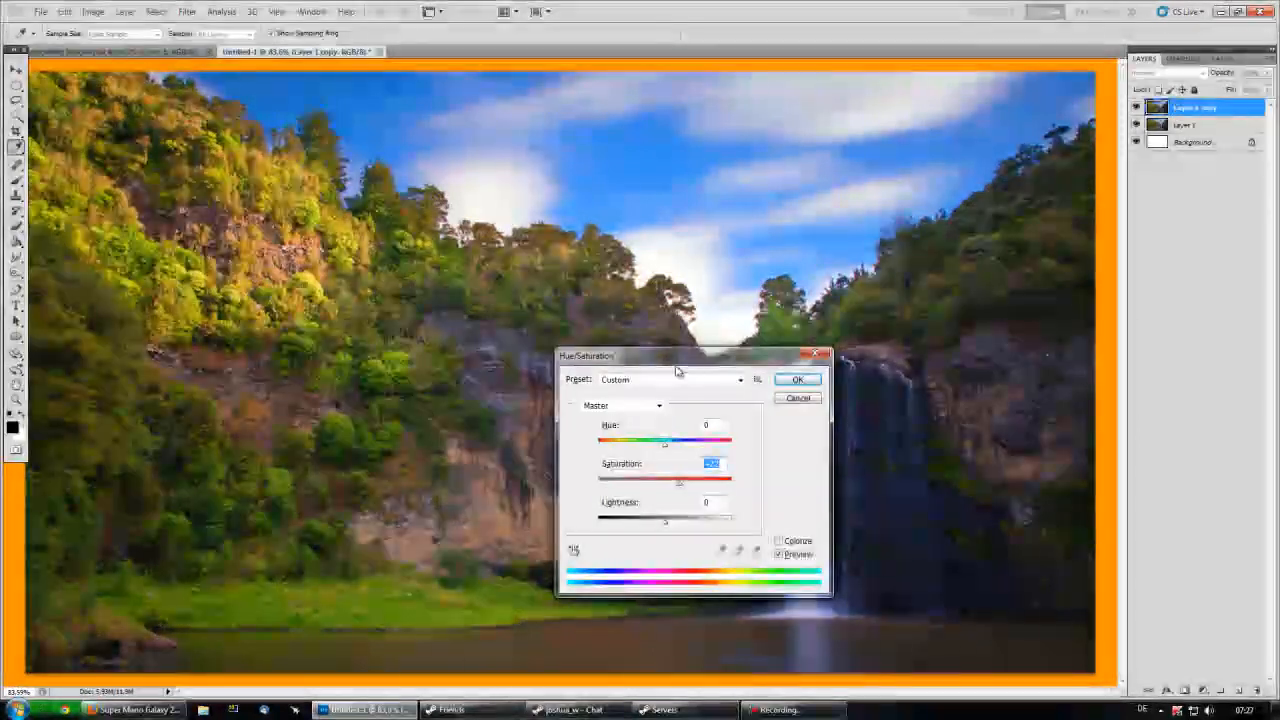
{"action": "left_click_drag", "start_coordinate": [681, 358], "coordinate": [441, 322]}
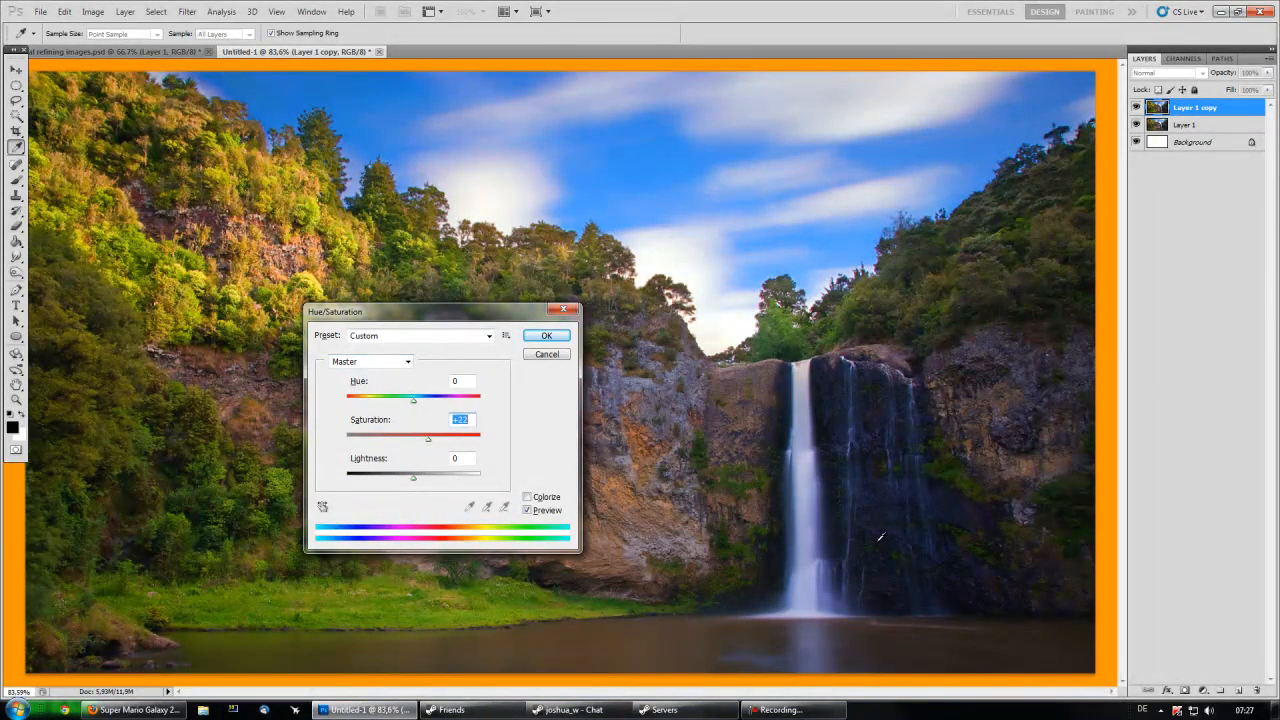
- Extend the Blues range with a sample from the dark rock beside the waterfall and set its saturation to -32
{"action": "left_click", "coordinate": [390, 368]}
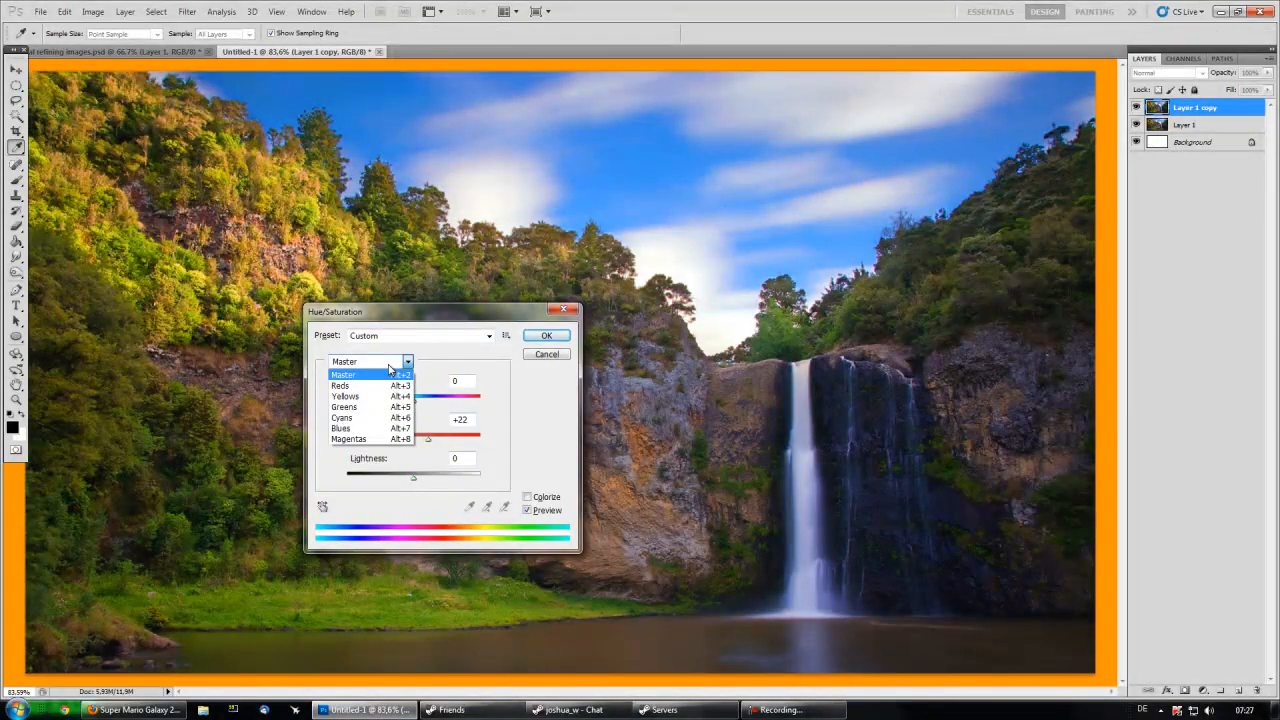
{"action": "left_click", "coordinate": [368, 428]}
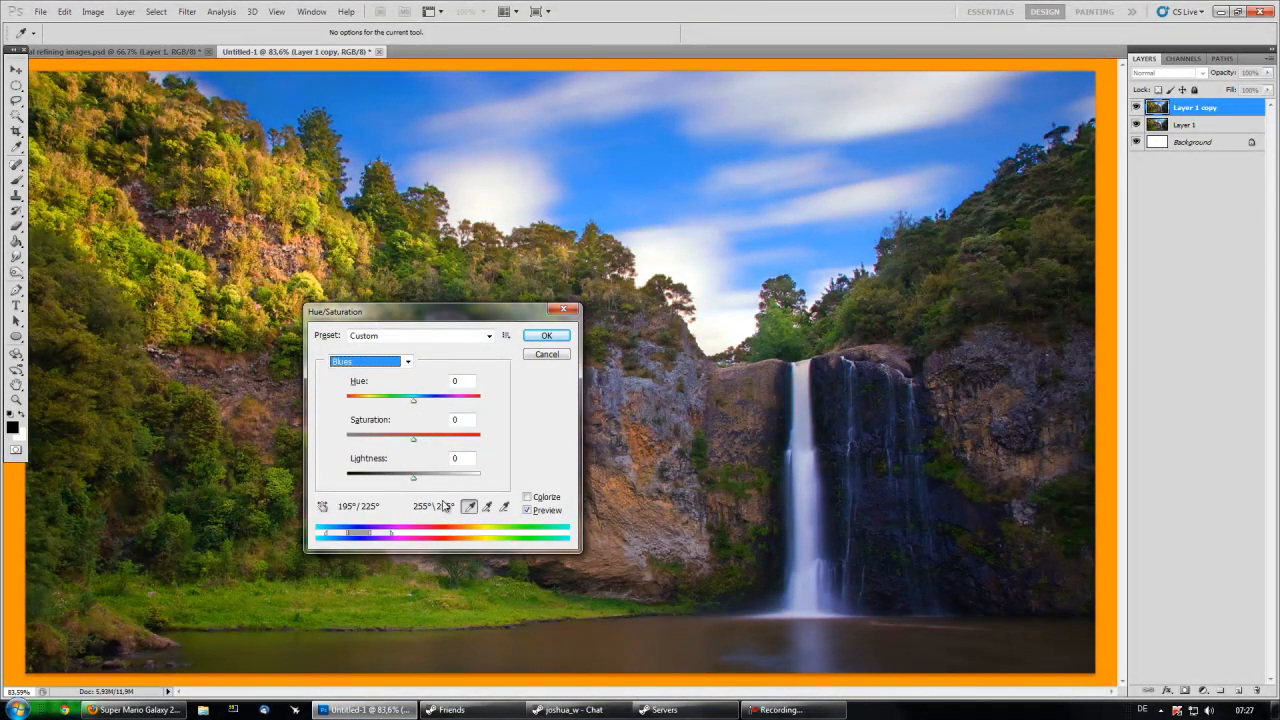
{"action": "left_click", "coordinate": [488, 508]}
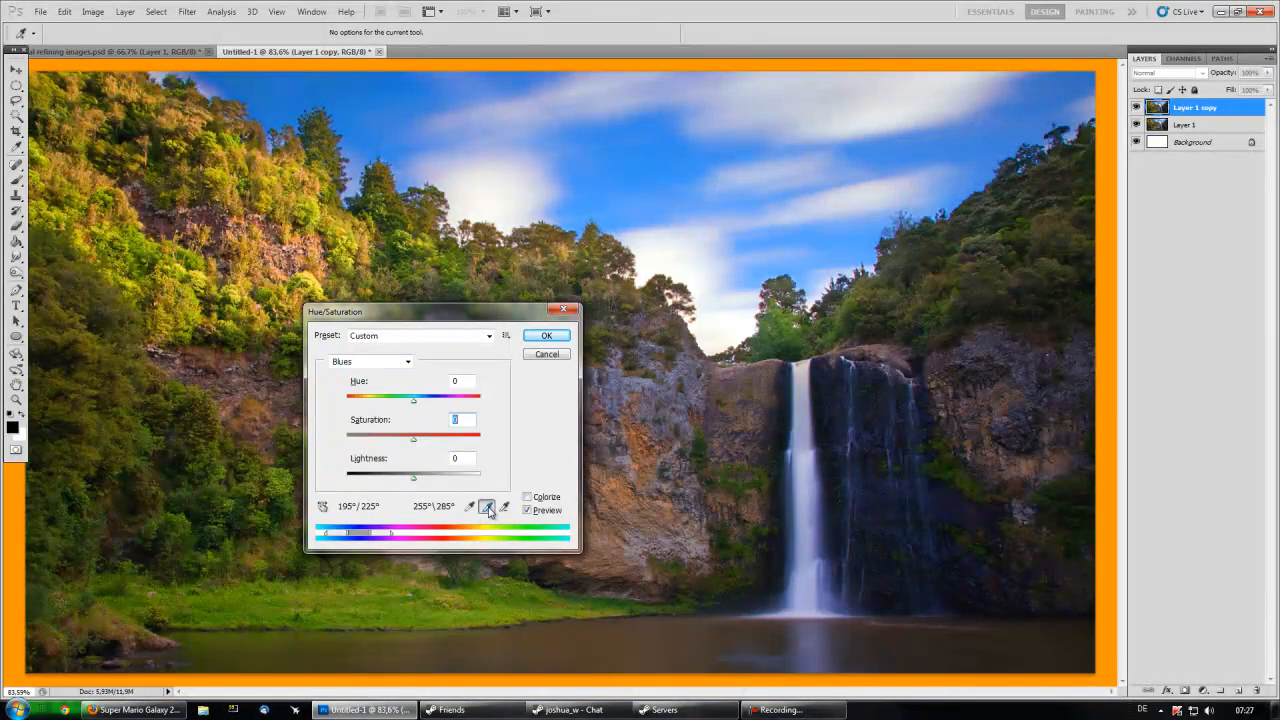
{"action": "left_click", "coordinate": [875, 488]}
{"action": "left_click", "coordinate": [870, 490]}
{"action": "mouse_move", "coordinate": [413, 440]}
{"action": "left_mouse_down"}
{"action": "mouse_move", "coordinate": [371, 444]}
{"action": "mouse_move", "coordinate": [393, 442]}
{"action": "left_mouse_up"}
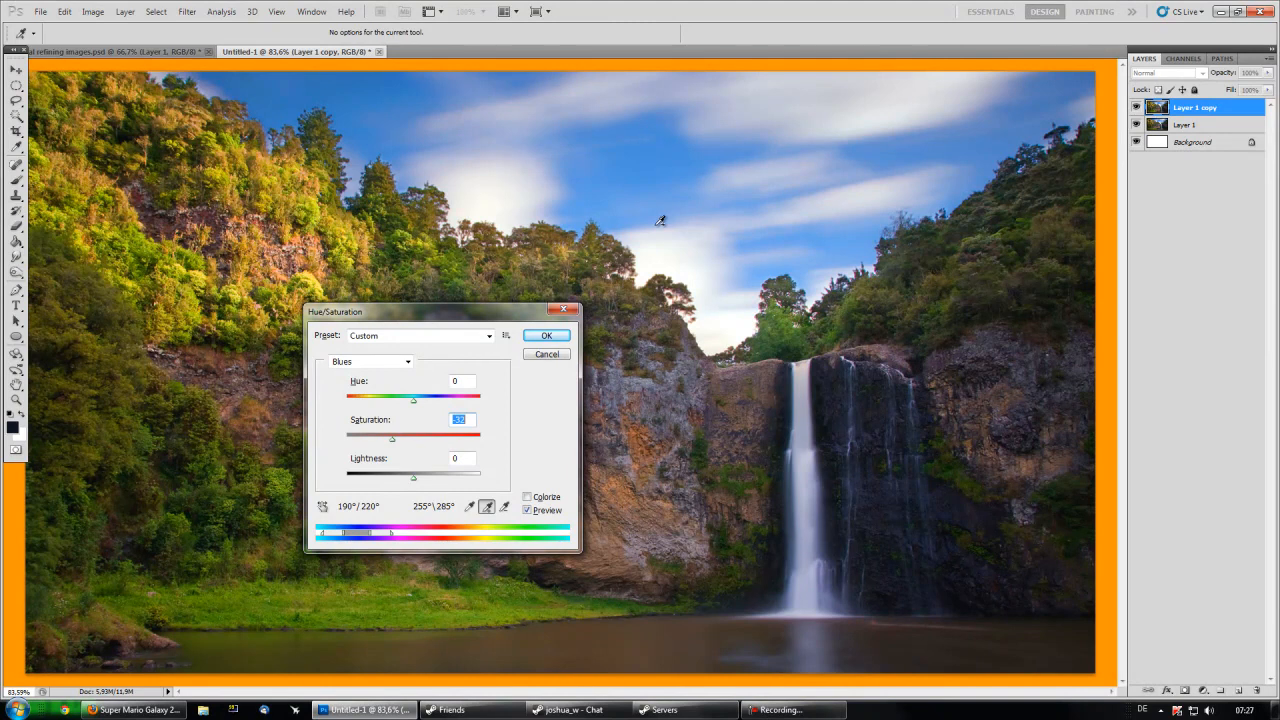
- Sample the sunlit hillside for the Yellows range, set its saturation to -28, and apply the Hue/Saturation adjustment
{"action": "left_click", "coordinate": [381, 369]}
{"action": "left_click", "coordinate": [379, 398]}
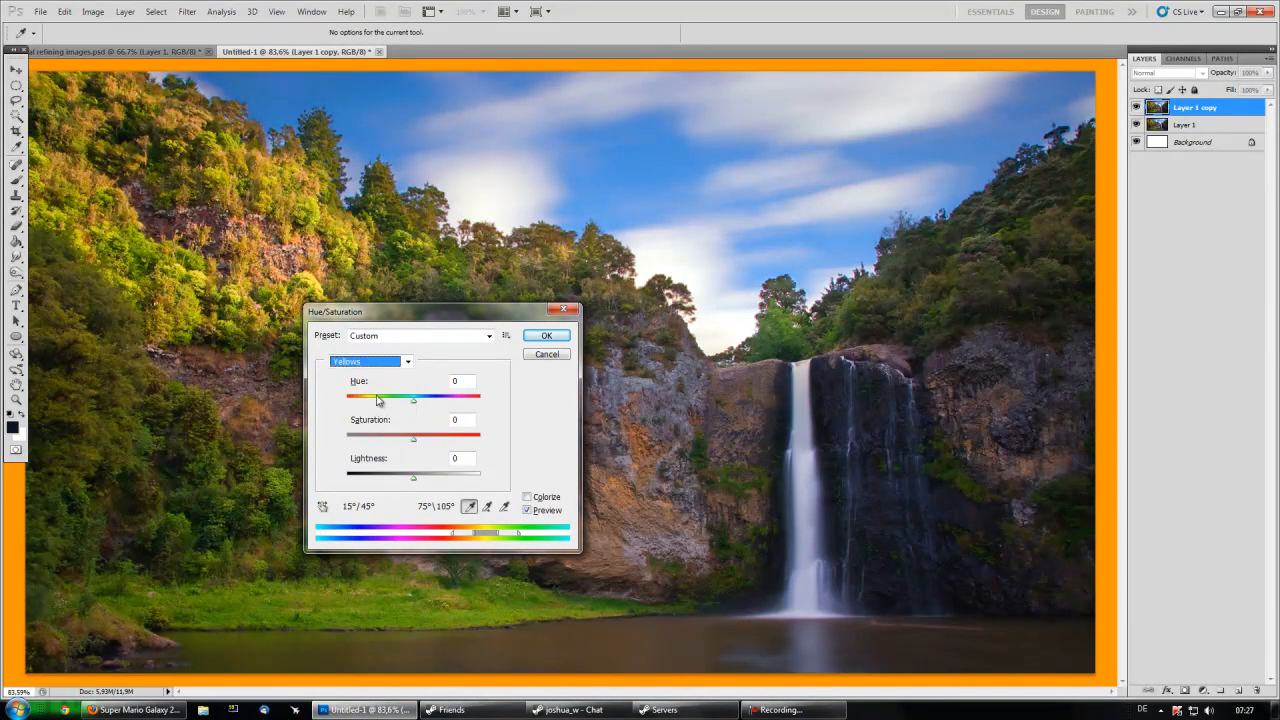
{"action": "left_click", "coordinate": [254, 259]}
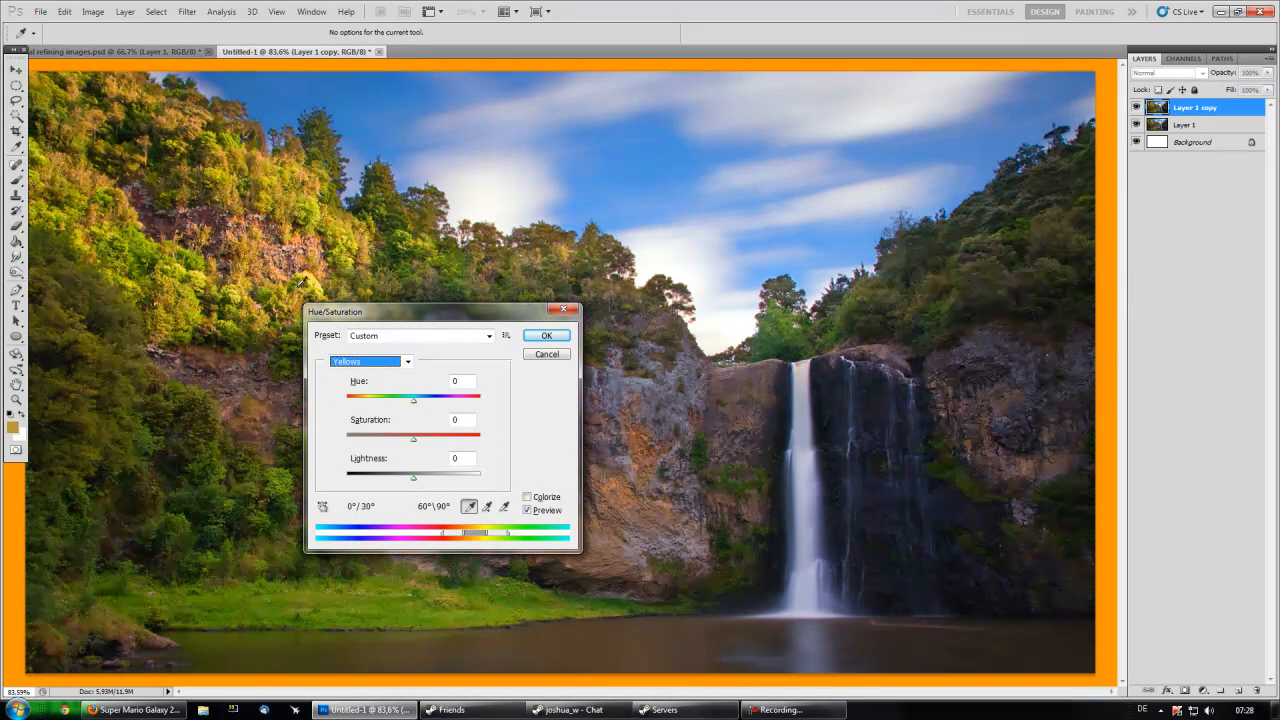
{"action": "left_click", "coordinate": [316, 277]}
{"action": "left_click_drag", "start_coordinate": [415, 443], "coordinate": [396, 440]}
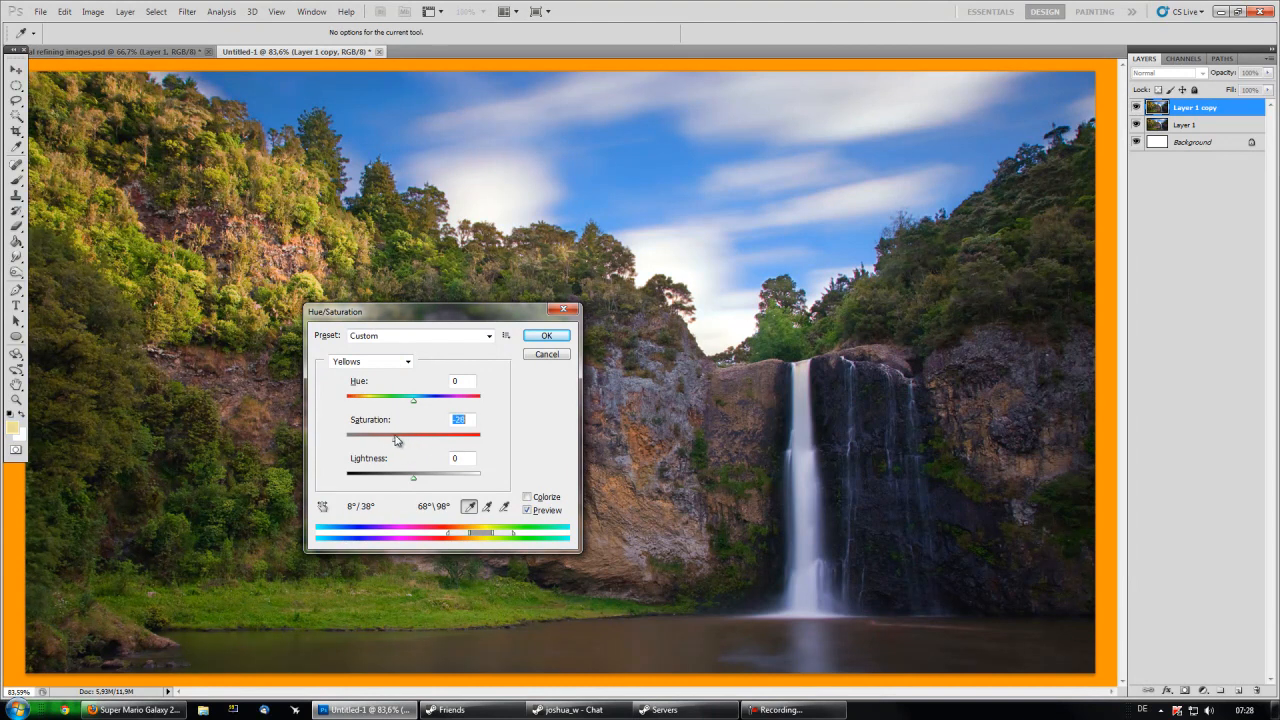
{"action": "left_click_drag", "start_coordinate": [397, 315], "coordinate": [776, 313]}
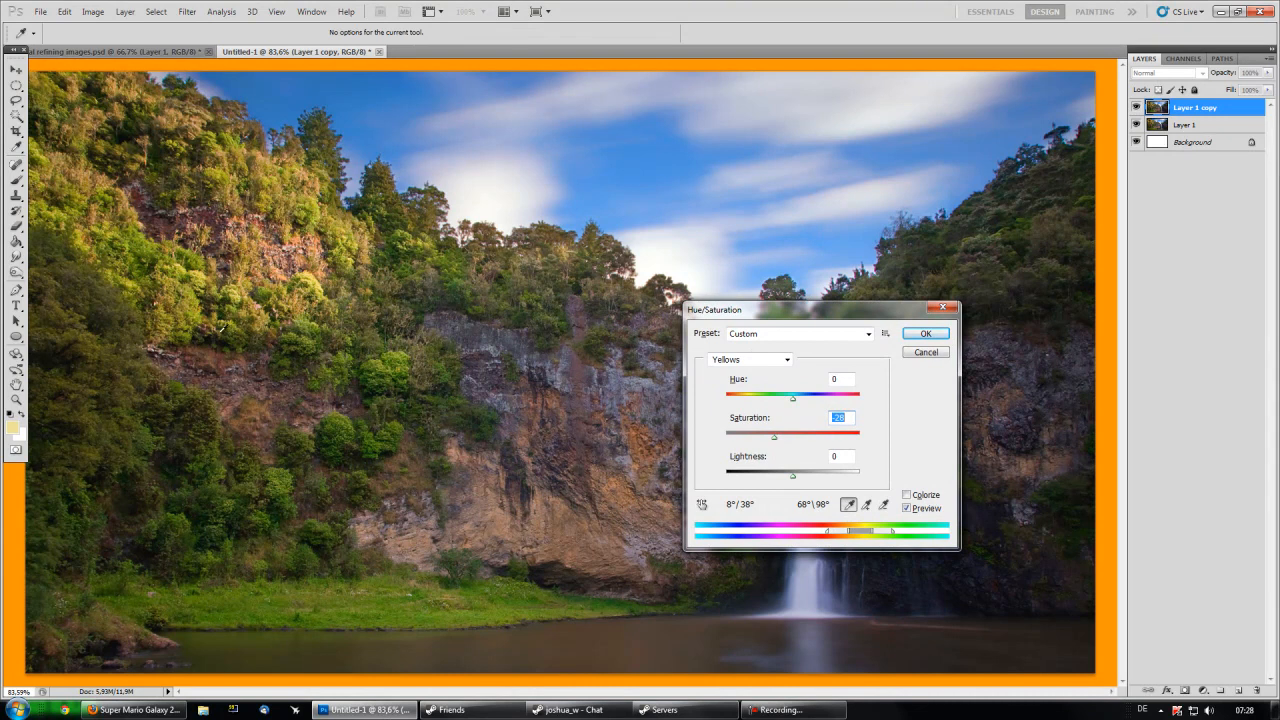
{"action": "left_click_drag", "start_coordinate": [752, 315], "coordinate": [401, 366]}
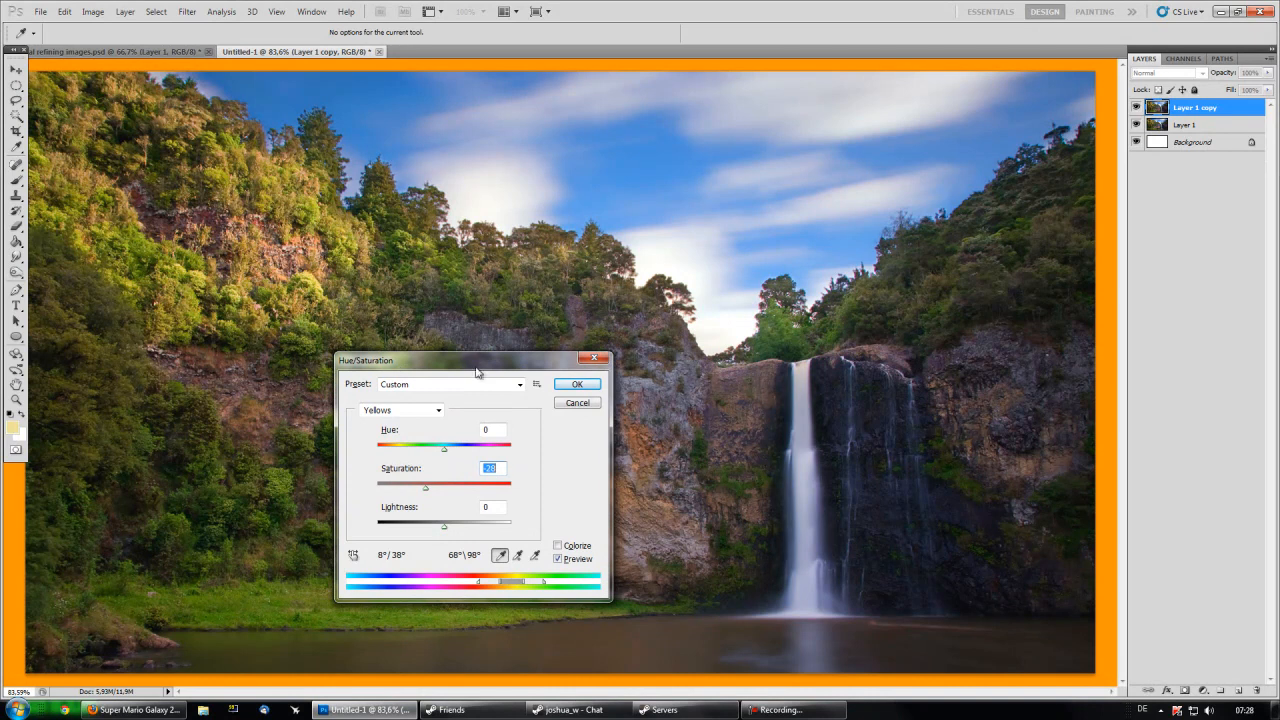
{"action": "left_click", "coordinate": [576, 386]}
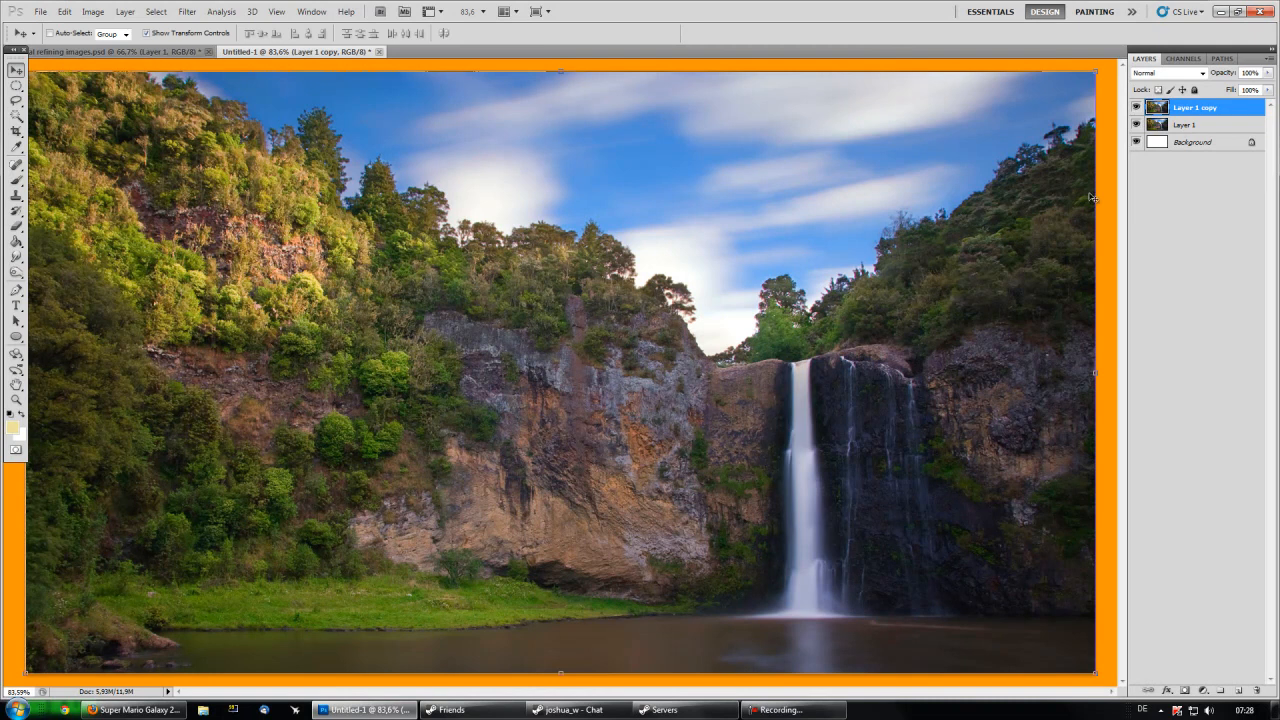
- Toggle the visibility of Layer 1 copy to compare the adjusted colours with the original photo
{"action": "left_click", "coordinate": [1136, 107]}
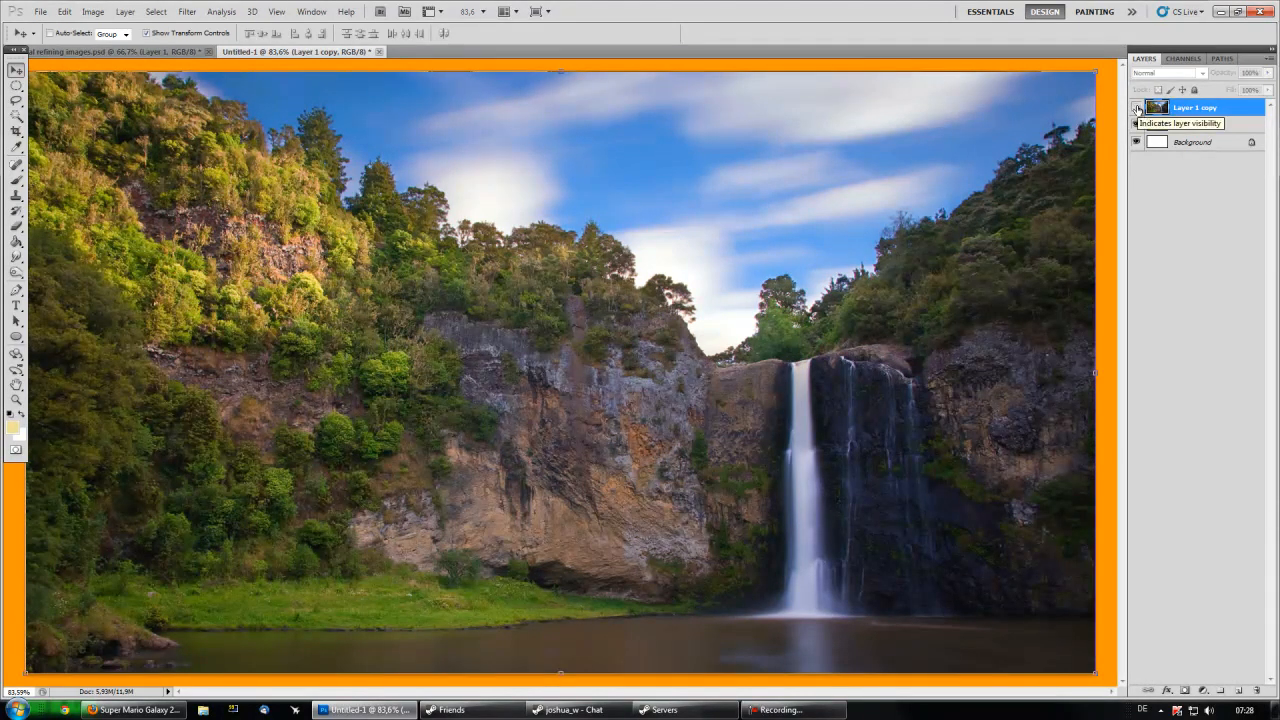
{"action": "left_click", "coordinate": [1136, 107]}
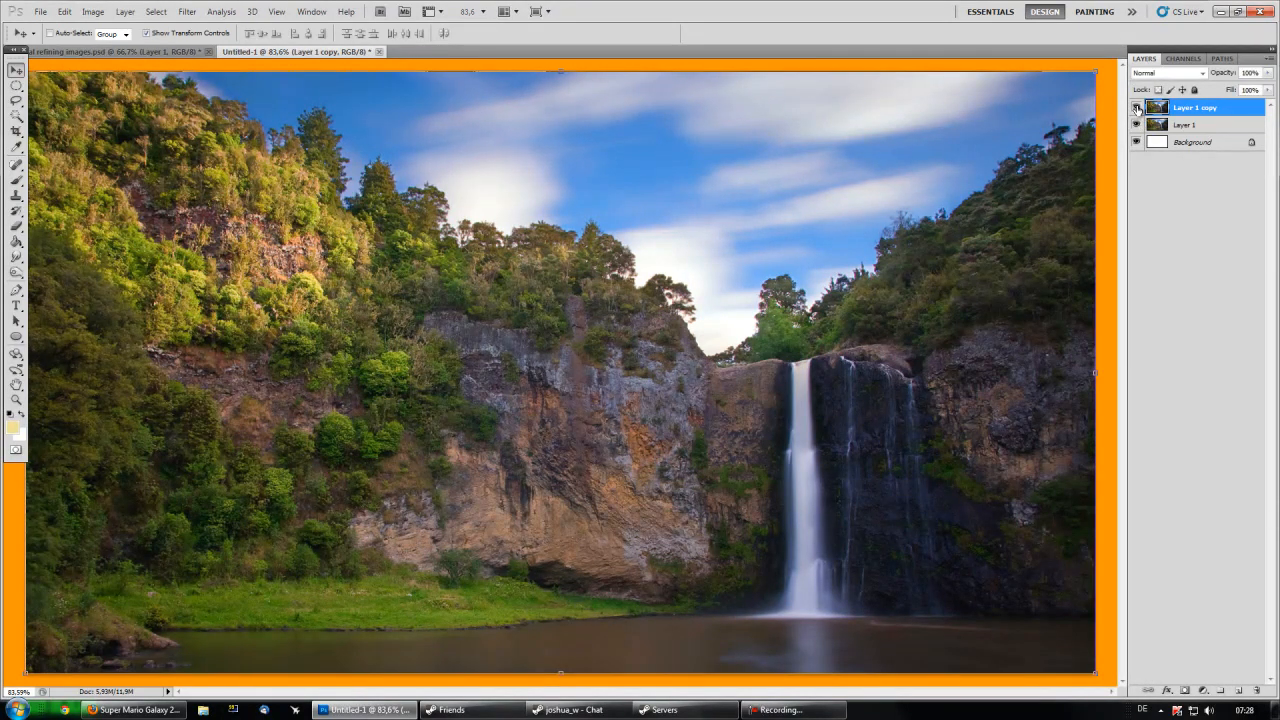
{"action": "left_click", "coordinate": [1136, 107]}
{"action": "left_click", "coordinate": [1136, 107]}
{"action": "left_click", "coordinate": [1136, 107]}
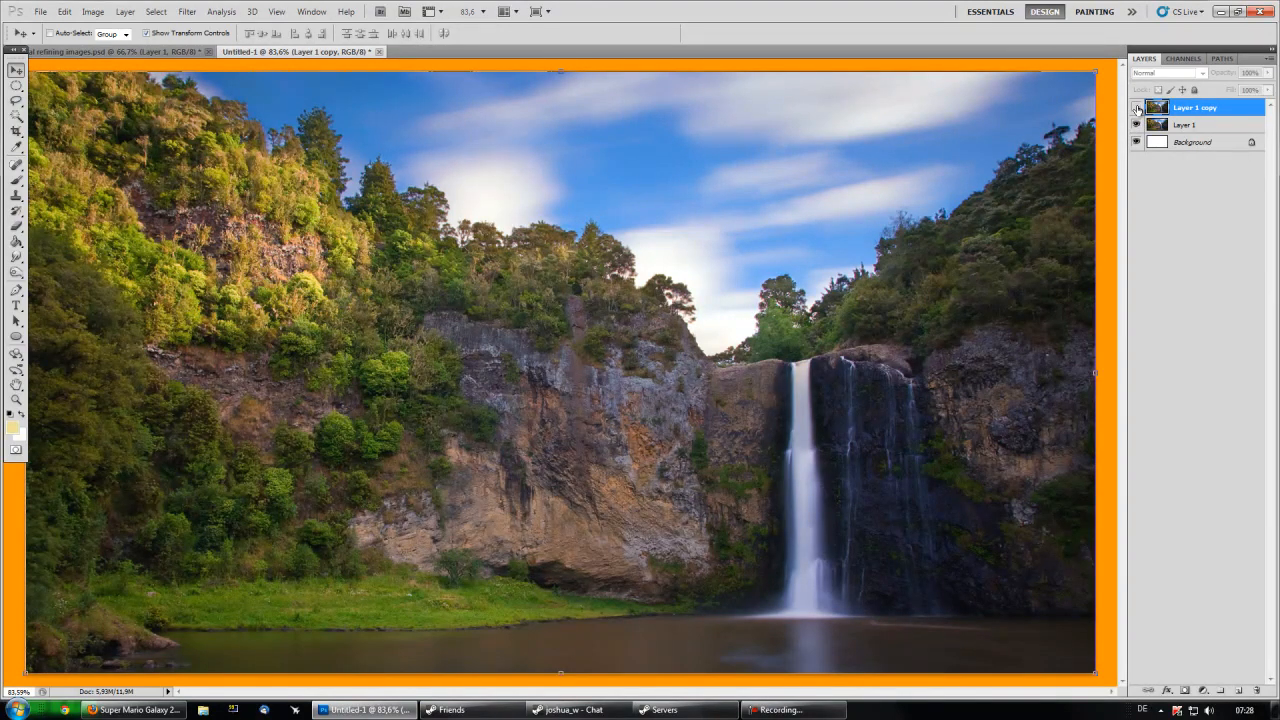
{"action": "left_click", "coordinate": [1137, 108]}
{"action": "left_click", "coordinate": [1137, 108]}
{"action": "left_click", "coordinate": [1137, 108]}
- Duplicate the original Layer 1 and move the duplicate to the top of the layer stack
{"action": "left_click", "coordinate": [1195, 125]}
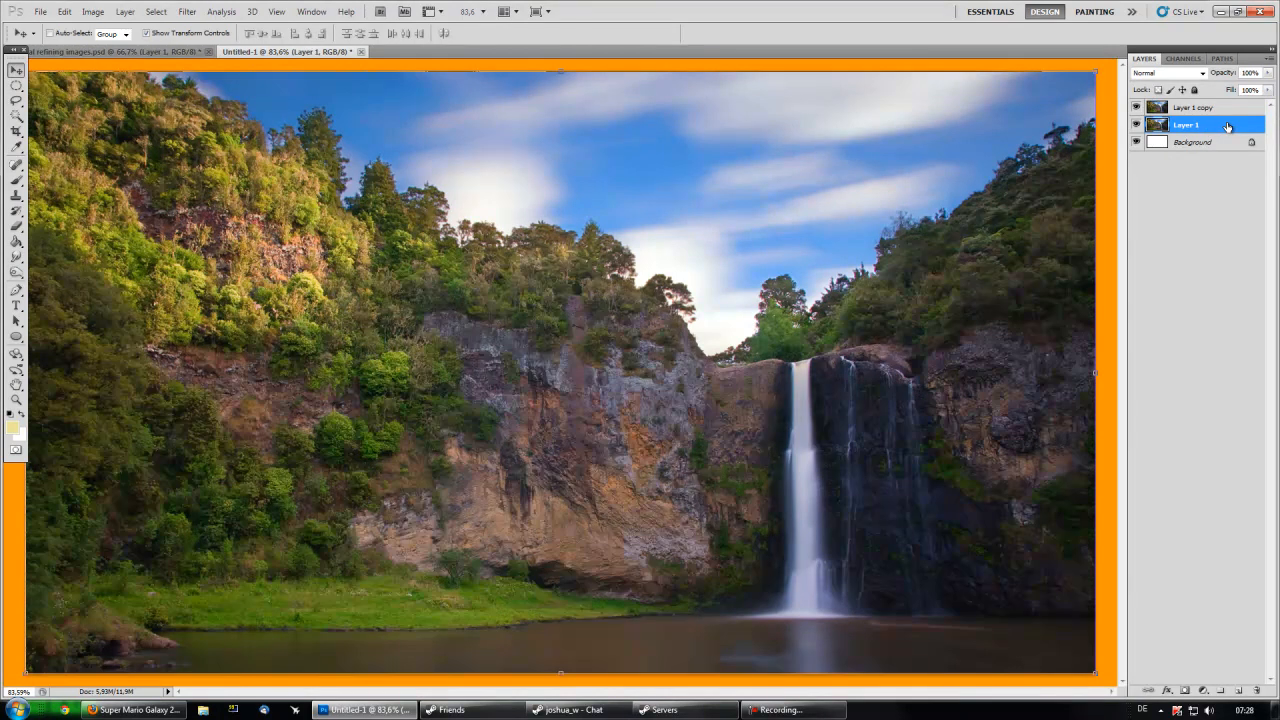
{"action": "key", "text": "ctrl+j"}
{"action": "left_click_drag", "start_coordinate": [1228, 126], "coordinate": [1226, 107]}
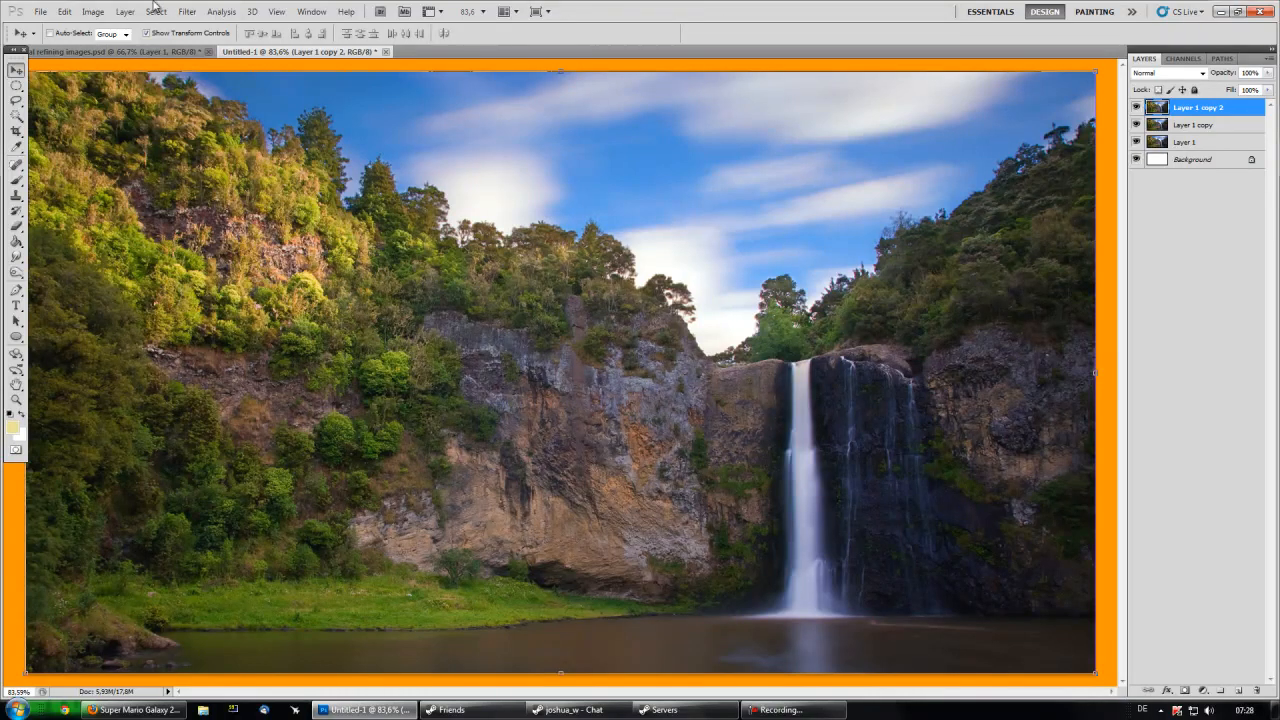
- Apply a Gaussian Blur with a radius of 5.0 pixels to Layer 1 copy 2
{"action": "left_click", "coordinate": [187, 11]}
{"action": "mouse_move", "coordinate": [213, 134]}
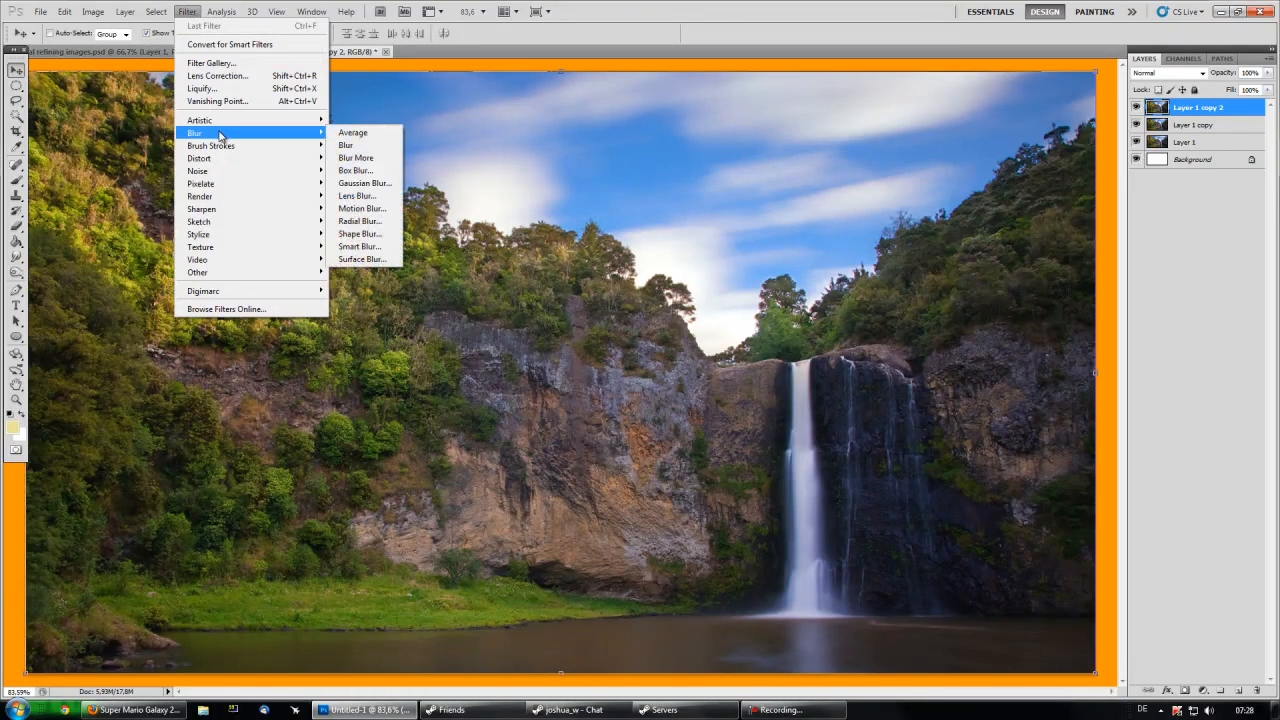
{"action": "left_click", "coordinate": [372, 184]}
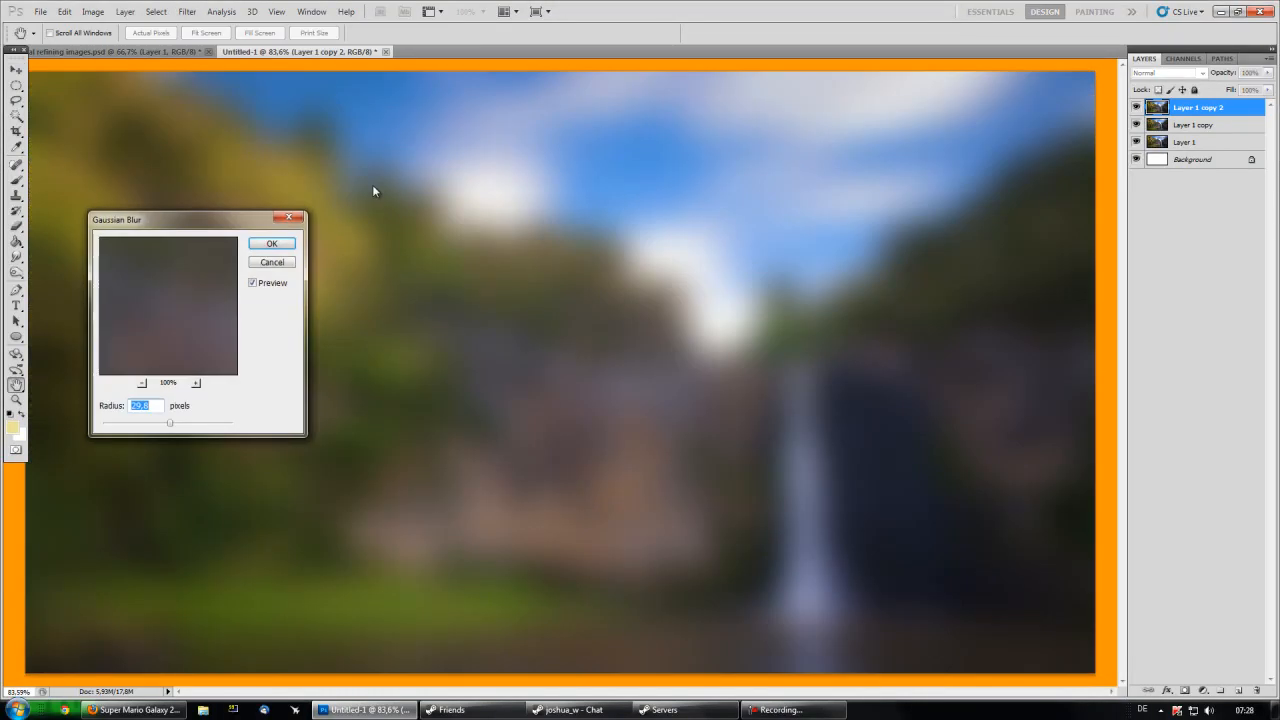
{"action": "left_click_drag", "start_coordinate": [170, 423], "coordinate": [139, 426]}
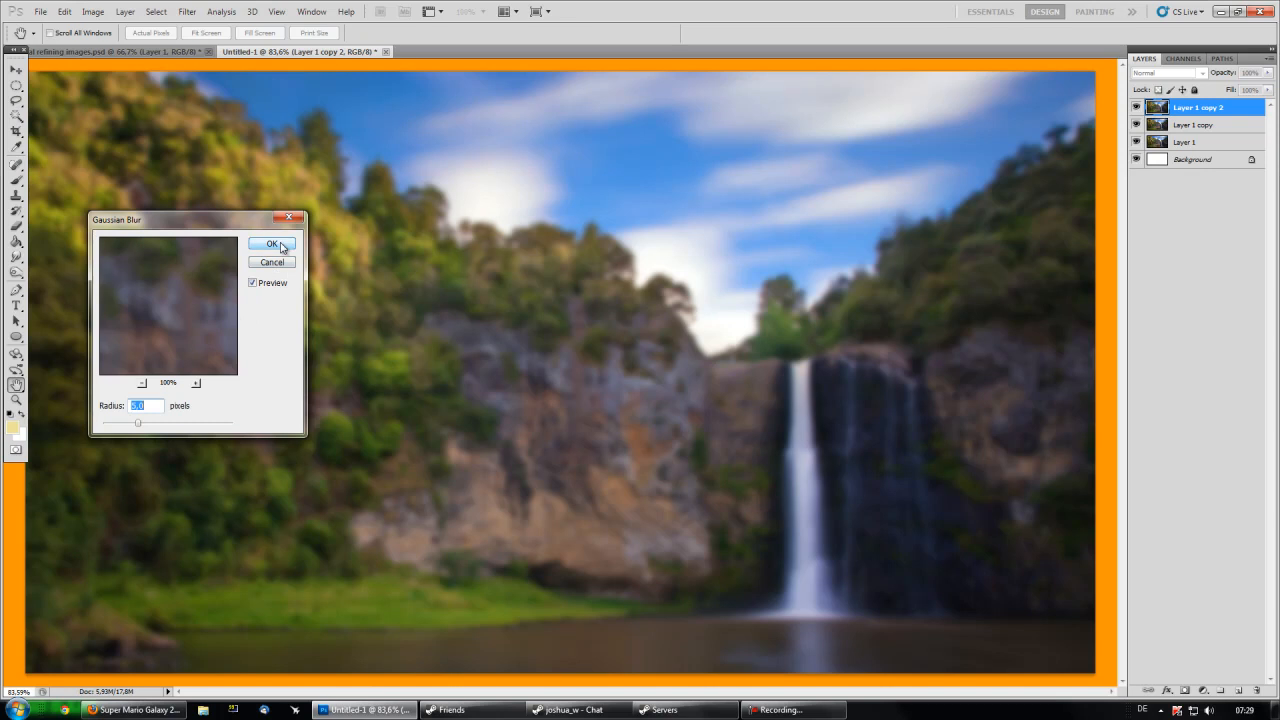
{"action": "left_click", "coordinate": [281, 246]}
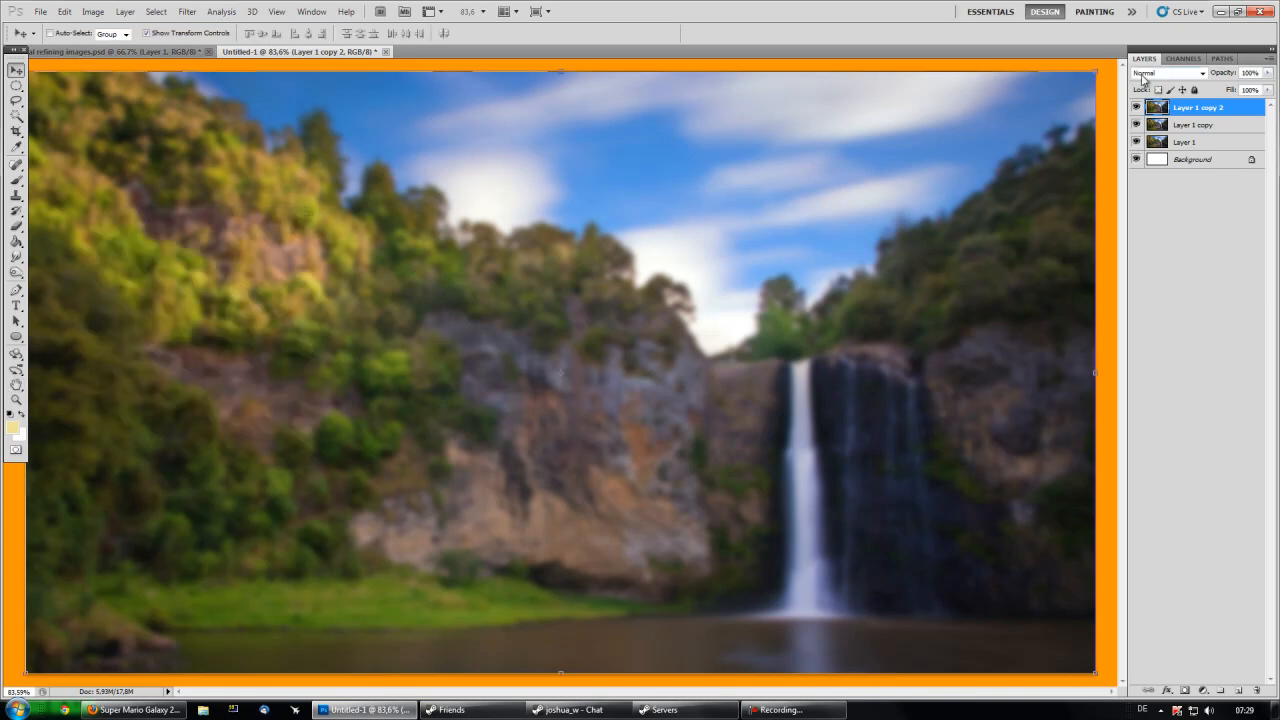
- Set the blurred layer's blend mode to Color Dodge and its opacity to 25%
{"action": "left_click", "coordinate": [1156, 75]}
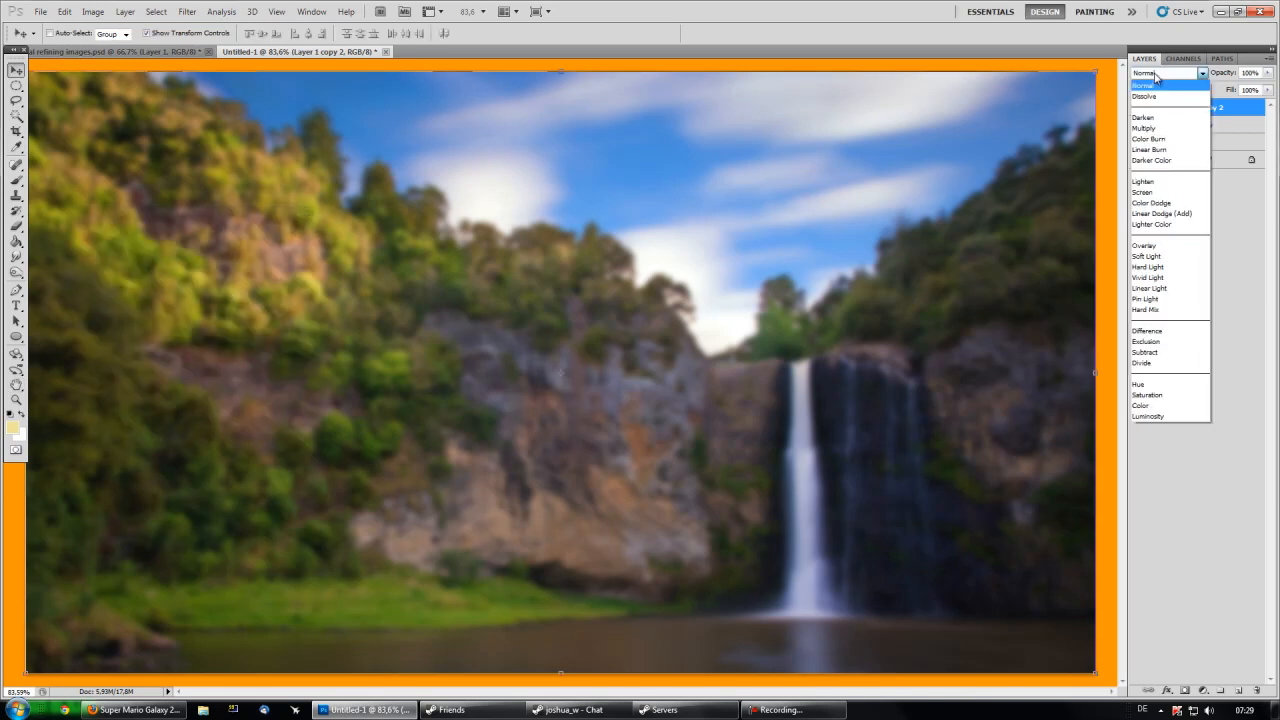
{"action": "left_click", "coordinate": [1178, 203]}
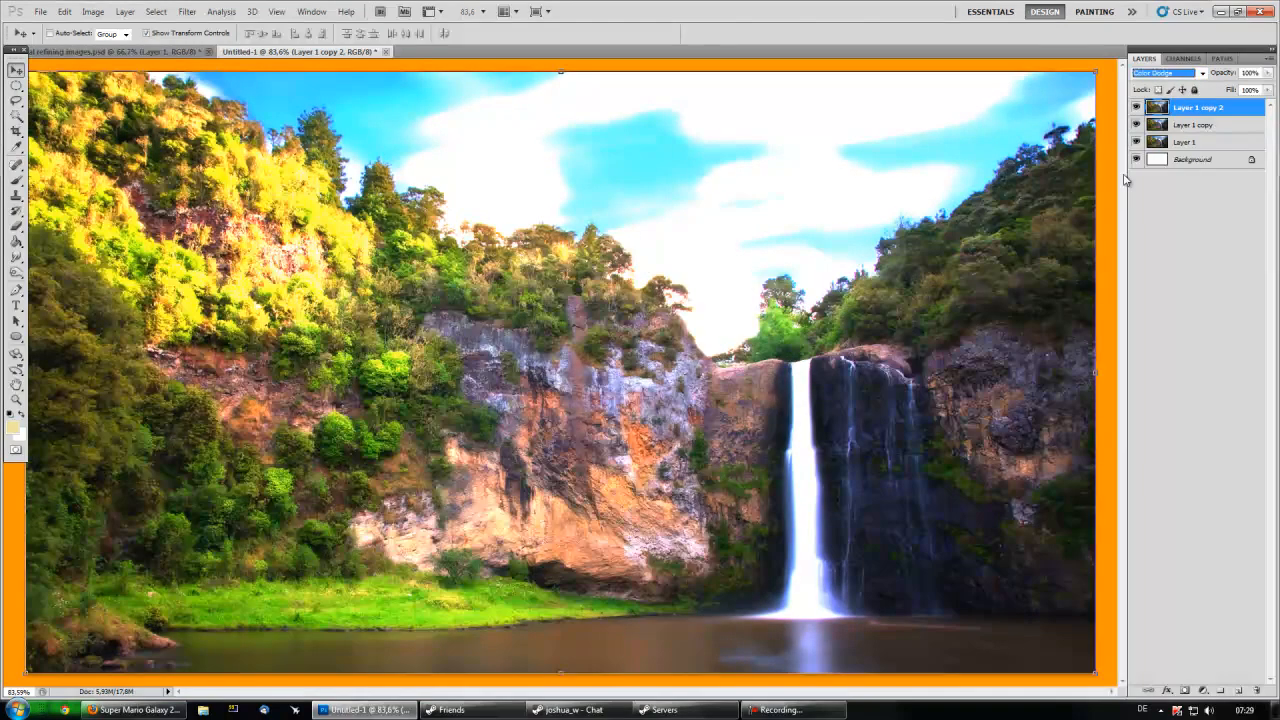
{"action": "left_click", "coordinate": [1268, 74]}
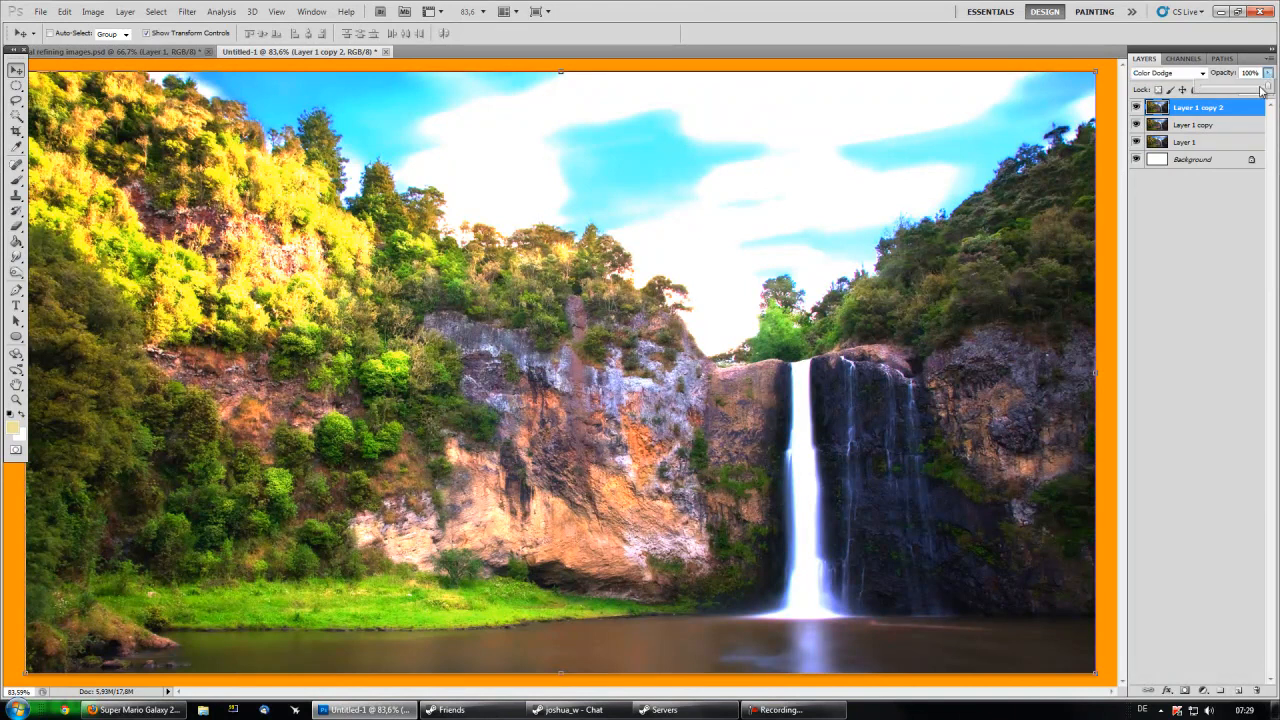
{"action": "mouse_move", "coordinate": [1268, 87]}
{"action": "left_mouse_down"}
{"action": "mouse_move", "coordinate": [1195, 90]}
{"action": "mouse_move", "coordinate": [1219, 91]}
{"action": "left_mouse_up"}
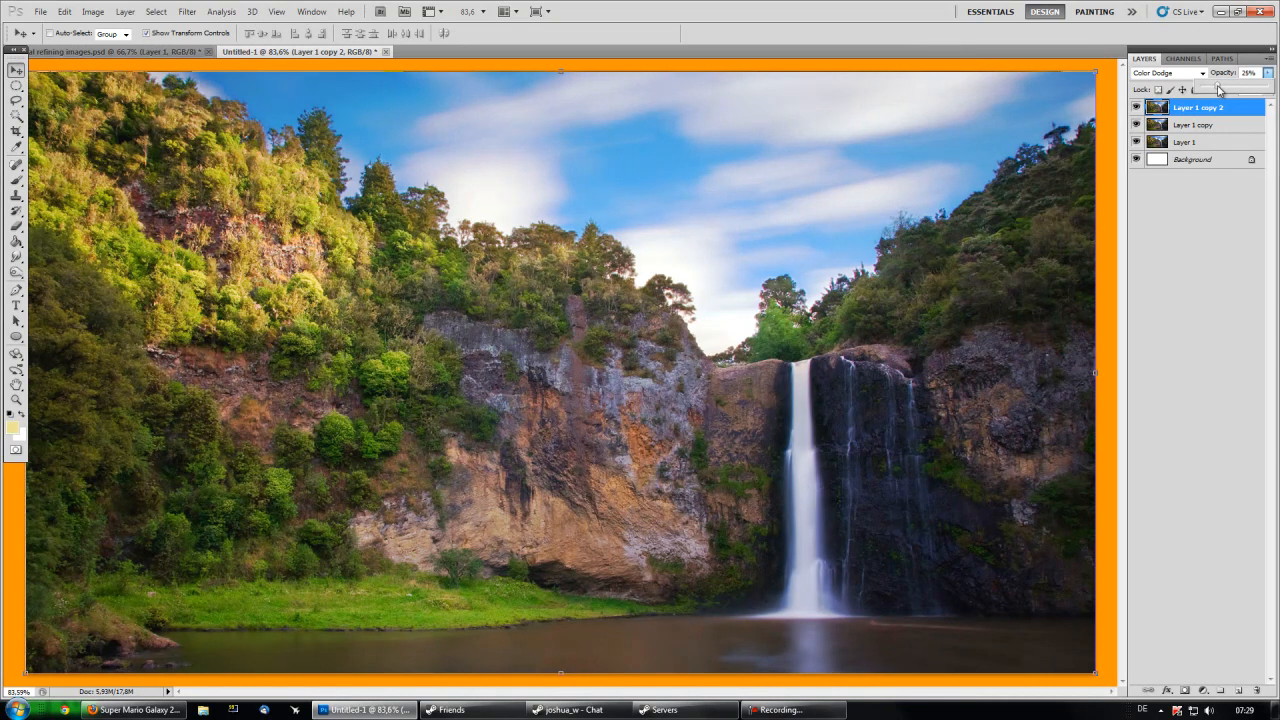
- Toggle the visibility of Layer 1 copy 2 to compare the image with and without the glow
{"action": "left_click", "coordinate": [1188, 295]}
{"action": "left_click", "coordinate": [1178, 110]}
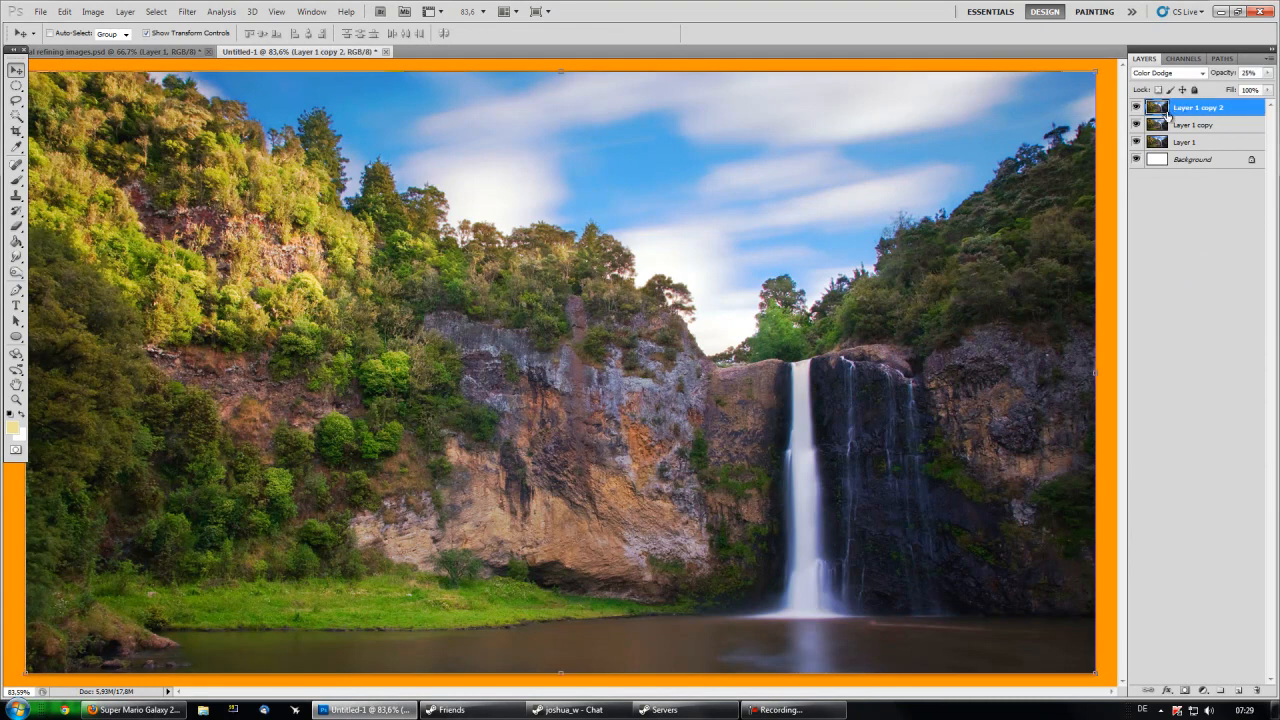
{"action": "left_click", "coordinate": [1136, 108]}
{"action": "left_click", "coordinate": [1136, 108]}
{"action": "left_click", "coordinate": [1136, 108]}
{"action": "left_click", "coordinate": [1136, 108]}
- Duplicate the original Layer 1 again and place the duplicate above Layer 1 copy 2
{"action": "left_click", "coordinate": [1216, 144]}
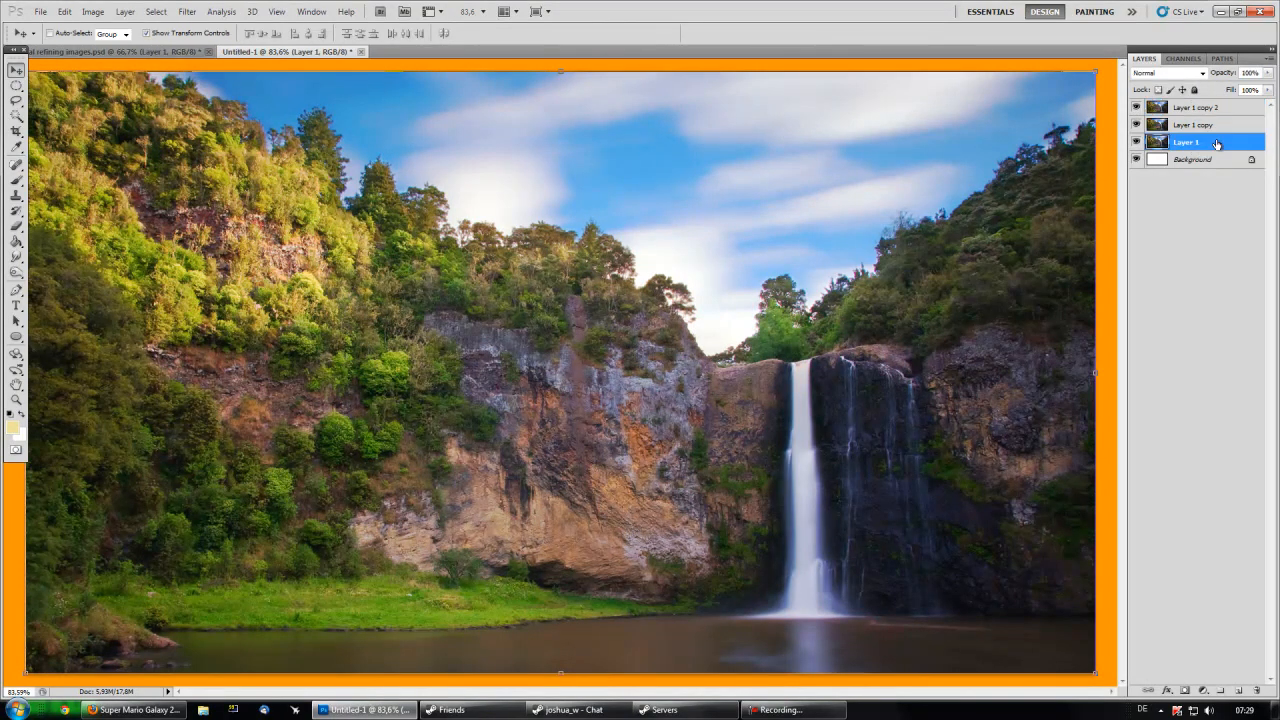
{"action": "key", "text": "ctrl+j"}
{"action": "left_click_drag", "start_coordinate": [1216, 144], "coordinate": [1213, 107]}
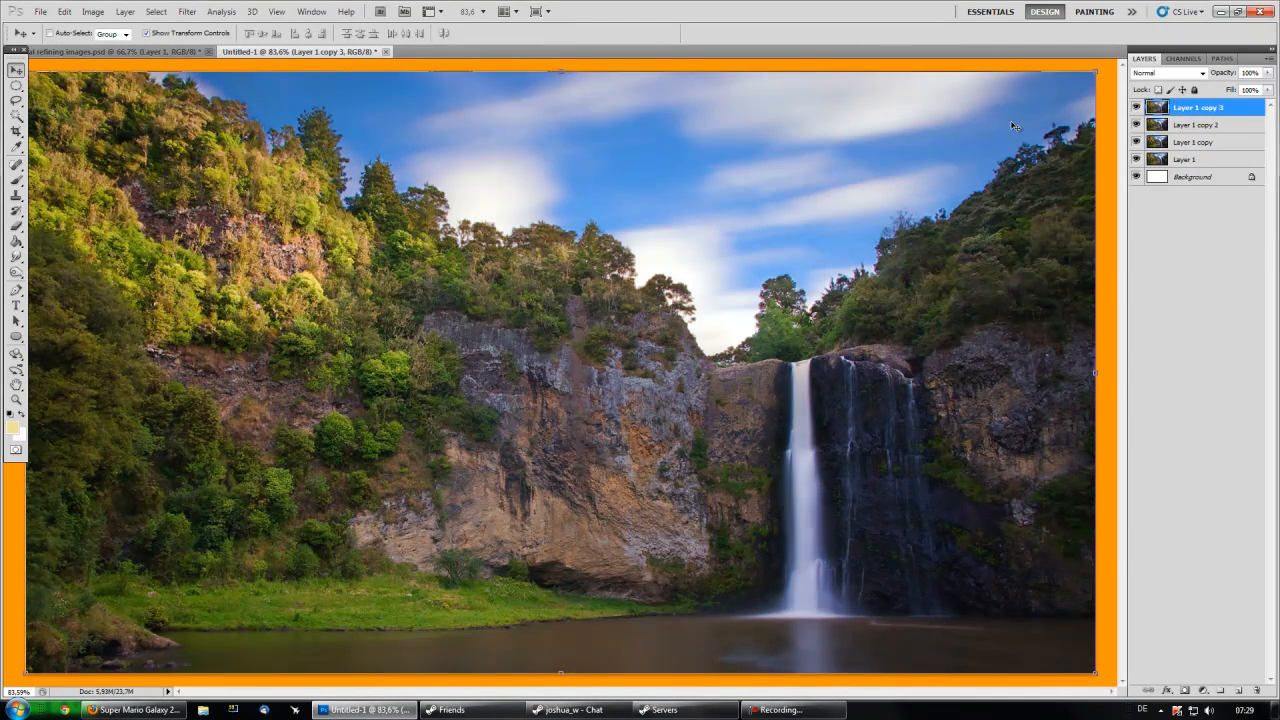
- Apply a High Pass filter with a radius of 45.0 pixels to Layer 1 copy 3
{"action": "left_click", "coordinate": [181, 13]}
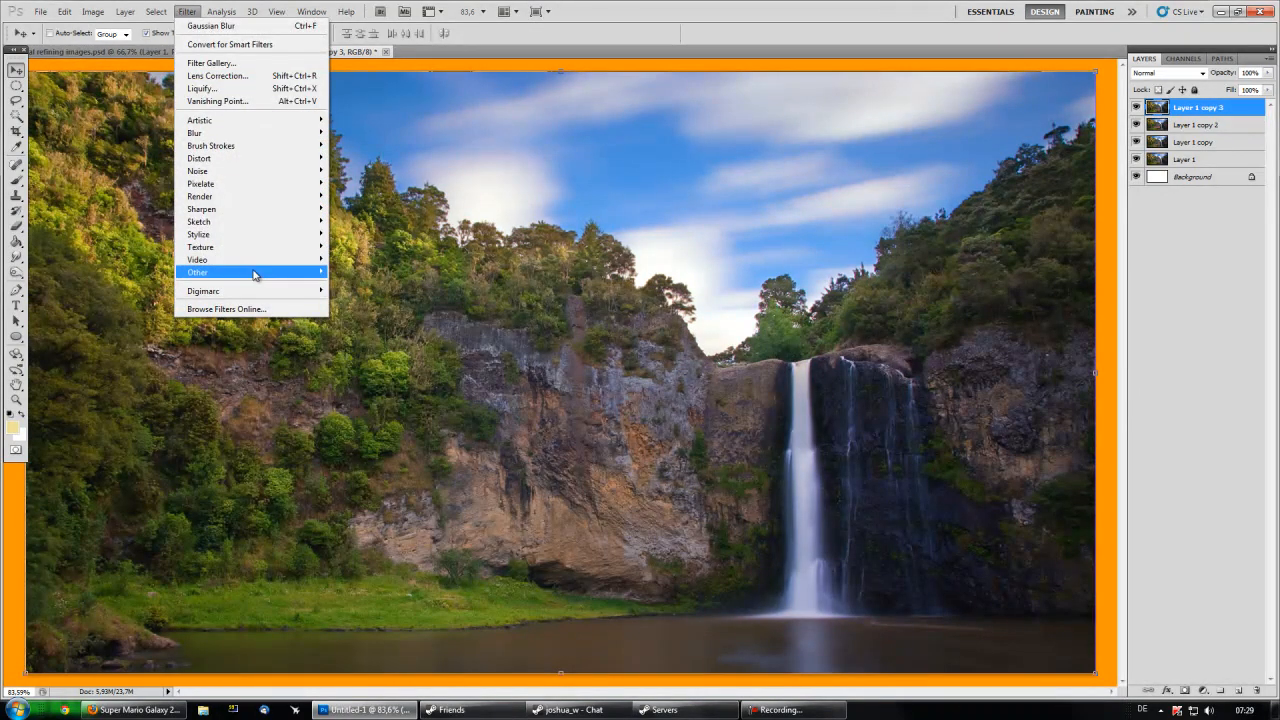
{"action": "mouse_move", "coordinate": [255, 275]}
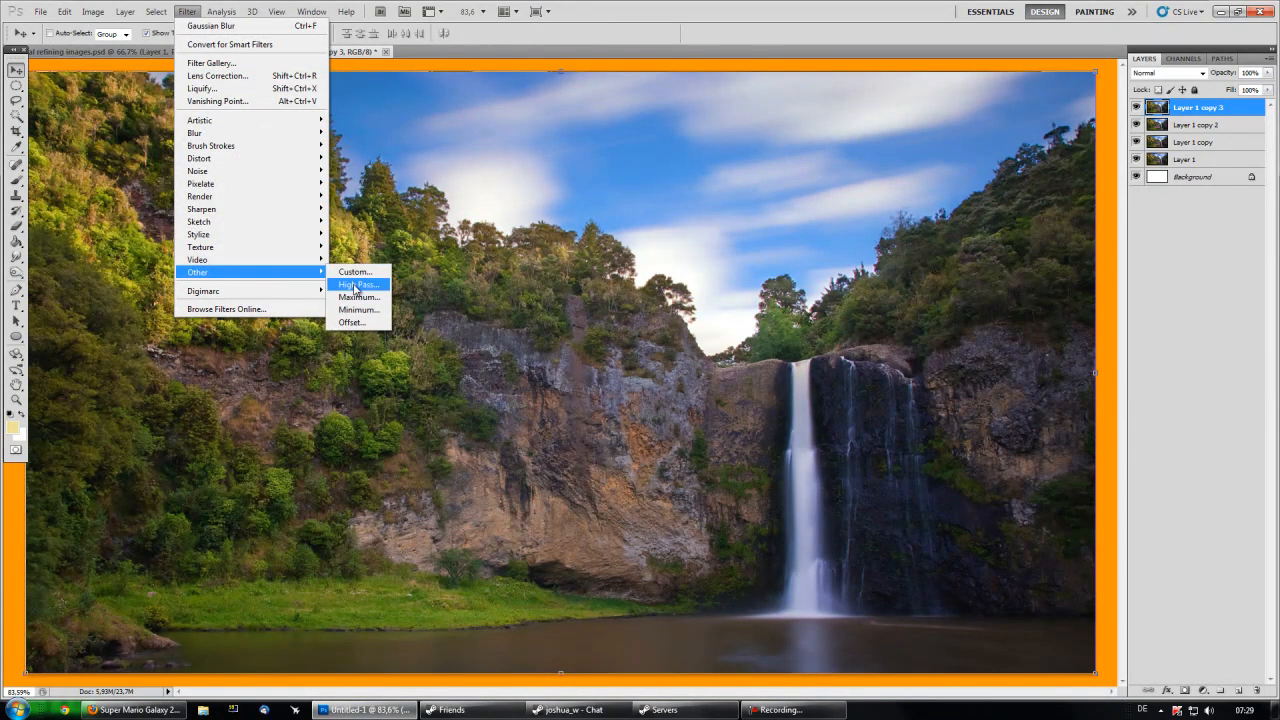
{"action": "left_click", "coordinate": [354, 285]}
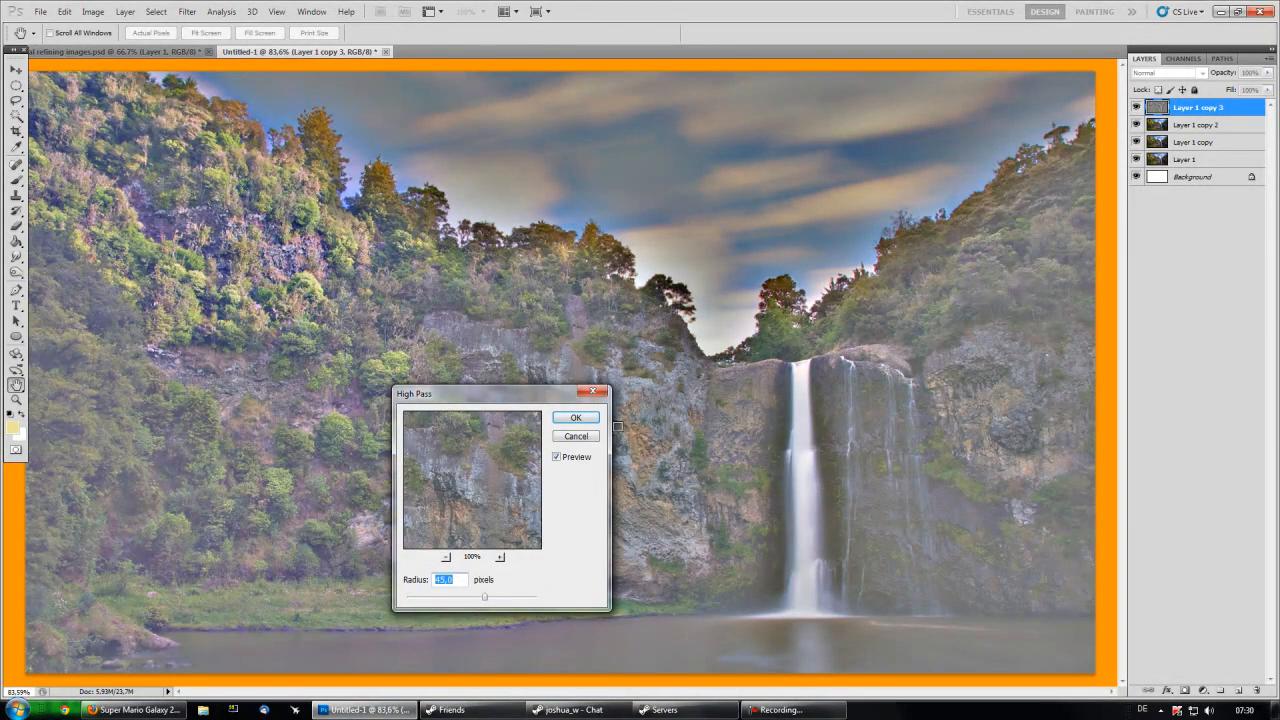
{"action": "left_click", "coordinate": [576, 418]}
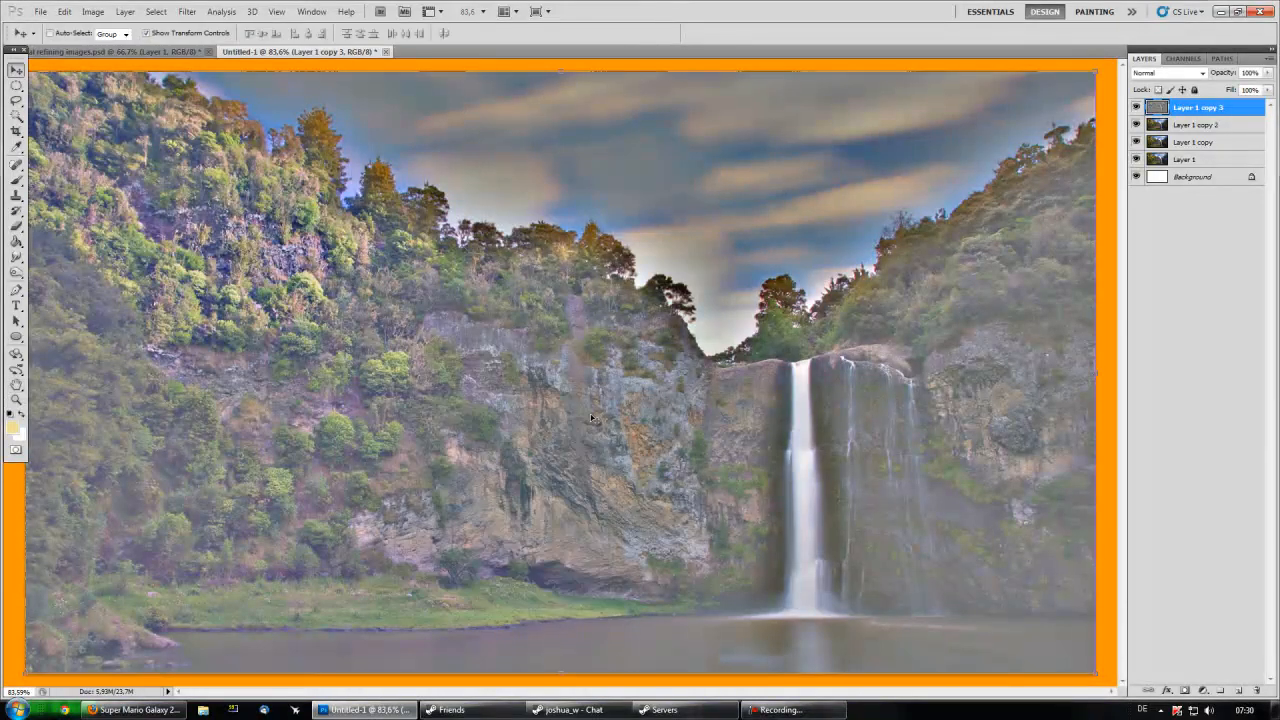
- Set Layer 1 copy 3 to the Overlay blend mode with about 75% opacity, then deselect the layer
{"action": "left_click", "coordinate": [1170, 73]}
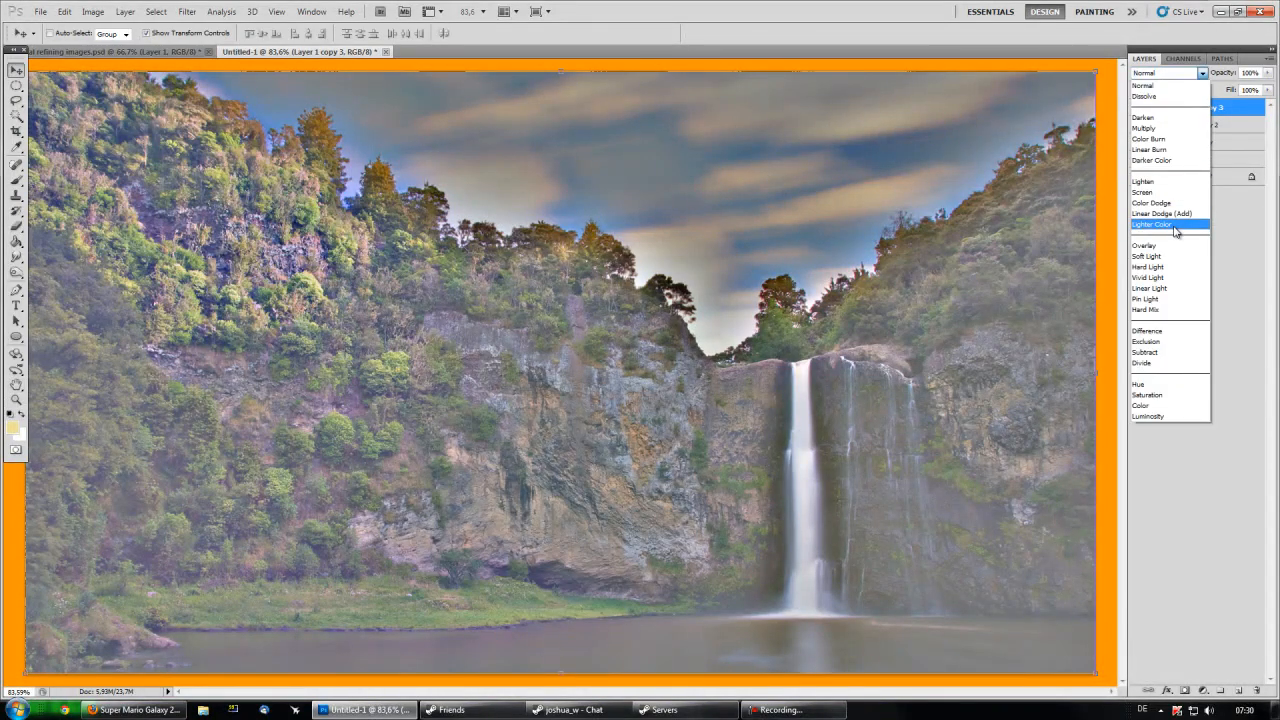
{"action": "left_click", "coordinate": [1157, 246]}
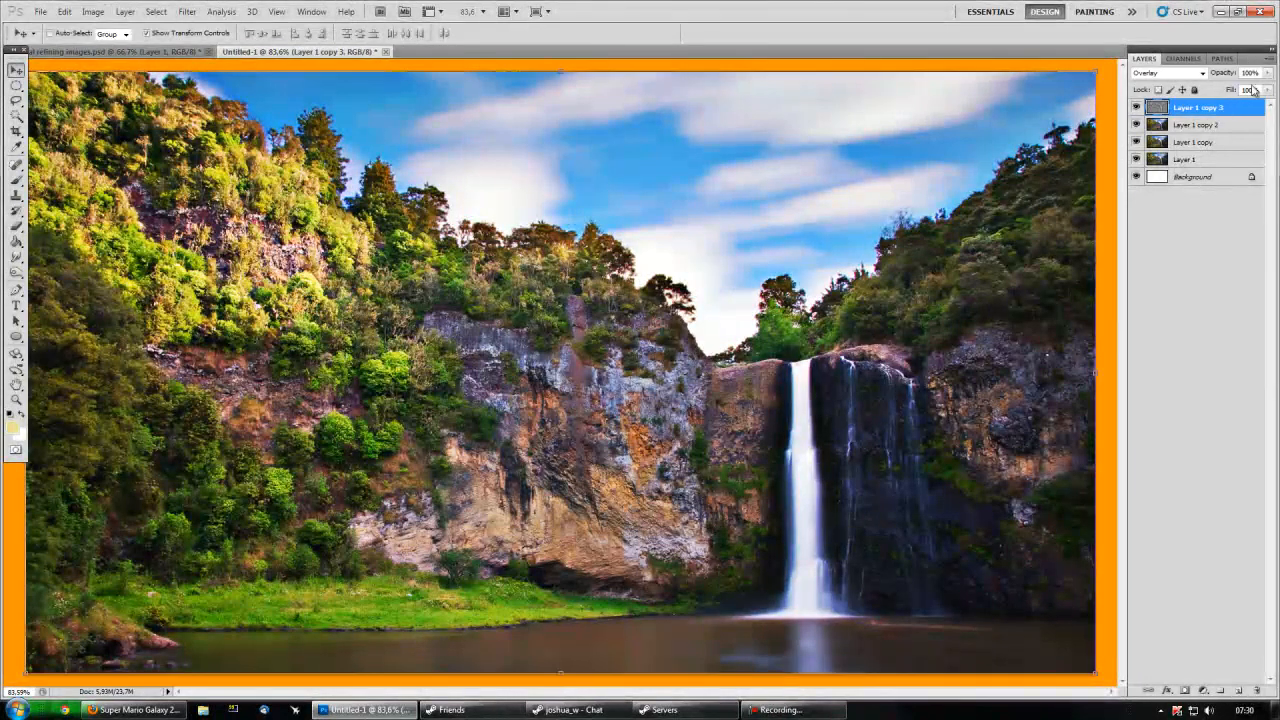
{"action": "left_click", "coordinate": [1268, 73]}
{"action": "left_click_drag", "start_coordinate": [1270, 91], "coordinate": [1252, 93]}
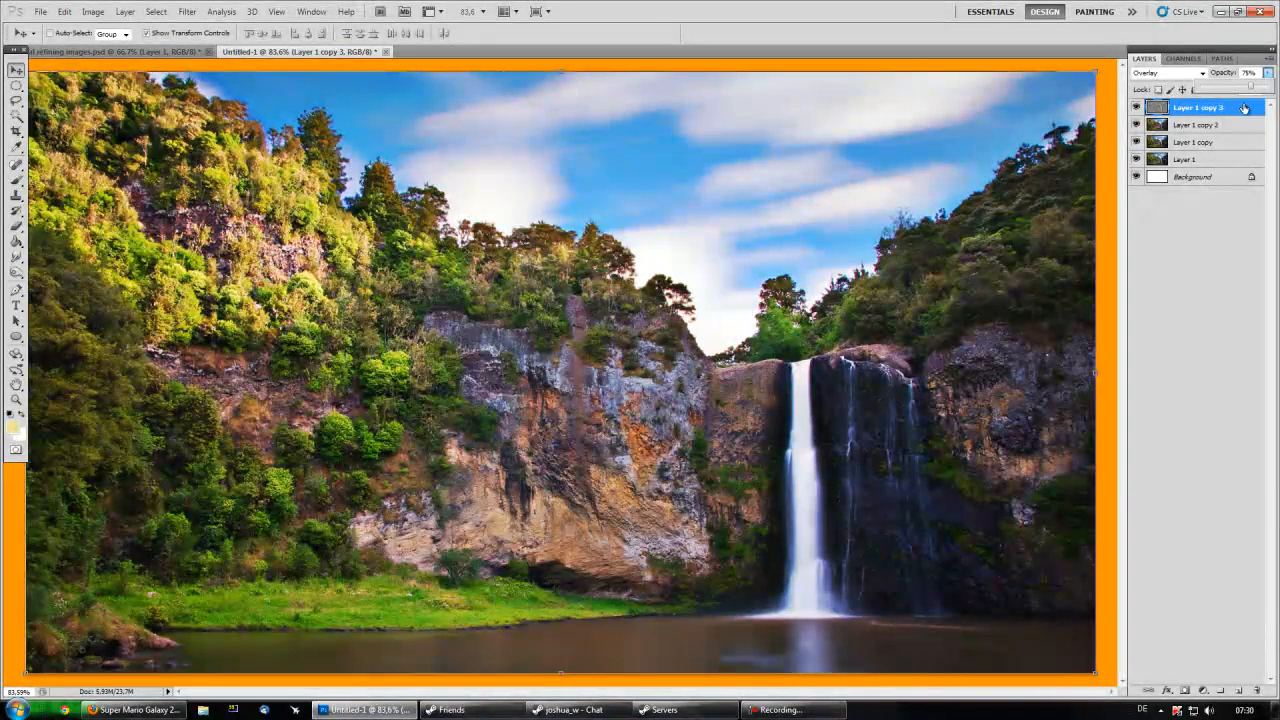
{"action": "left_click", "coordinate": [1204, 230]}
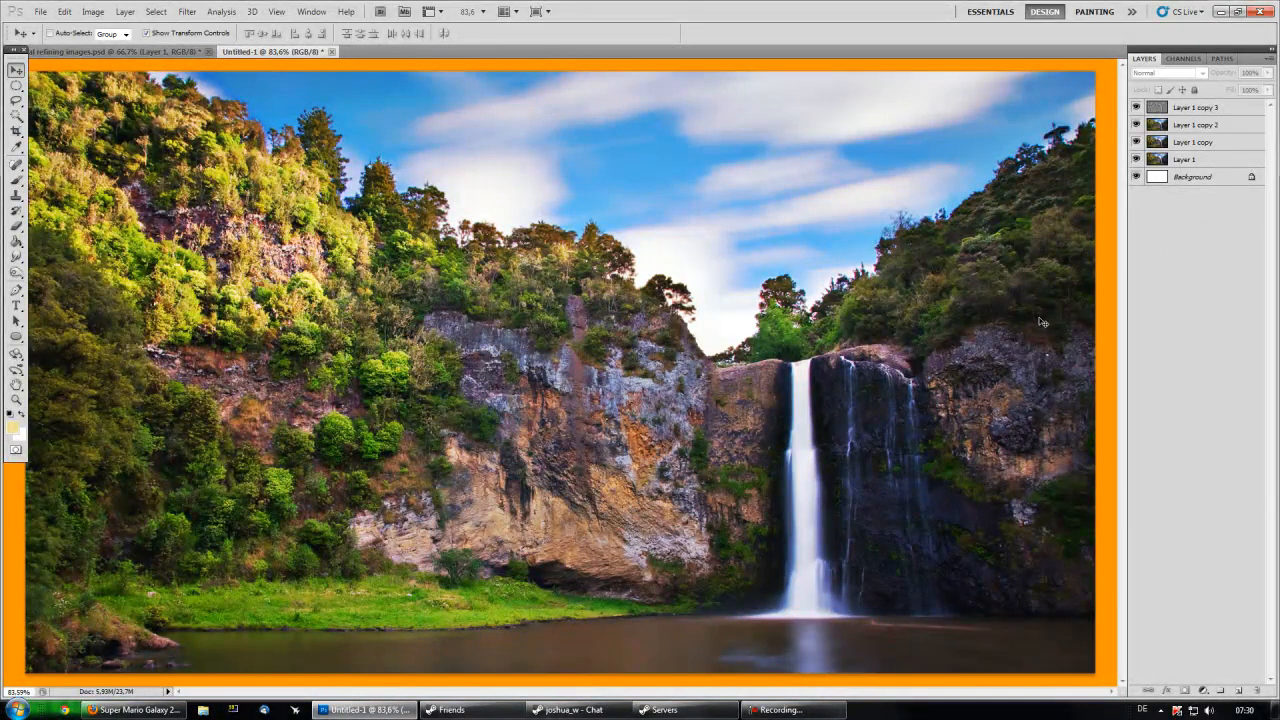
- Duplicate the original Layer 1 once more and place the duplicate above Layer 1 copy 3
{"action": "left_click", "coordinate": [1202, 162]}
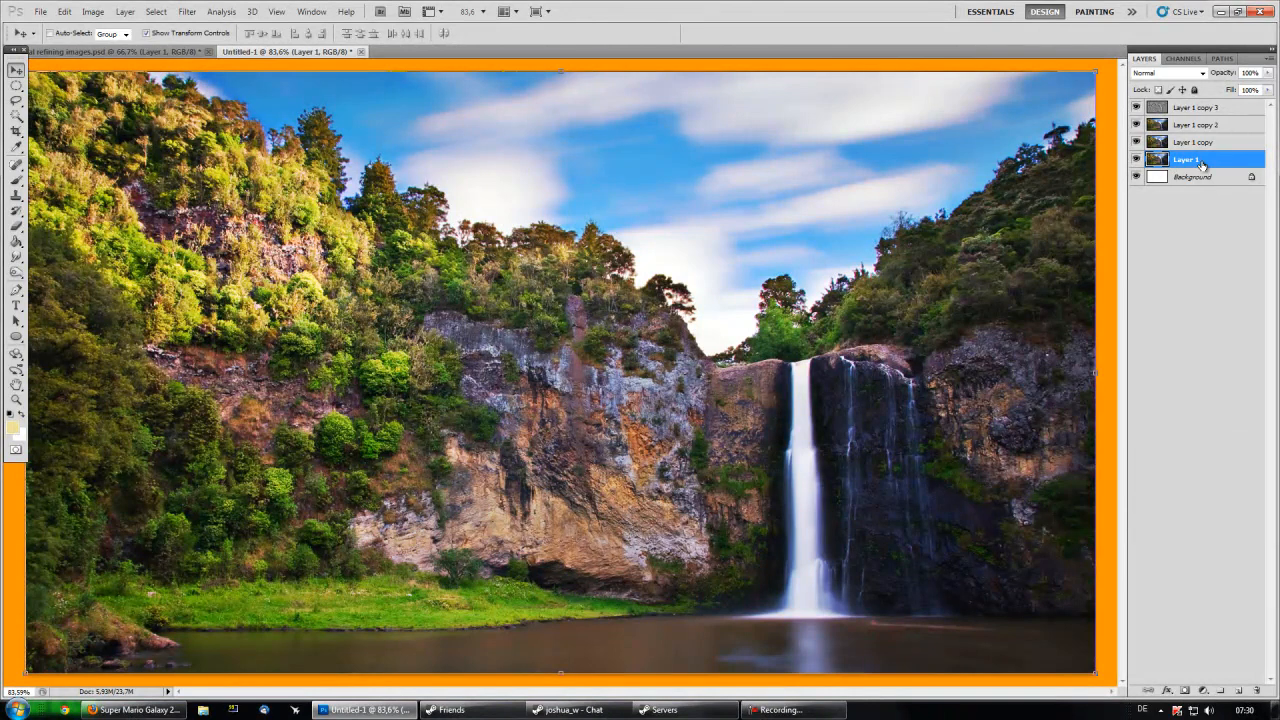
{"action": "key", "text": "ctrl+j"}
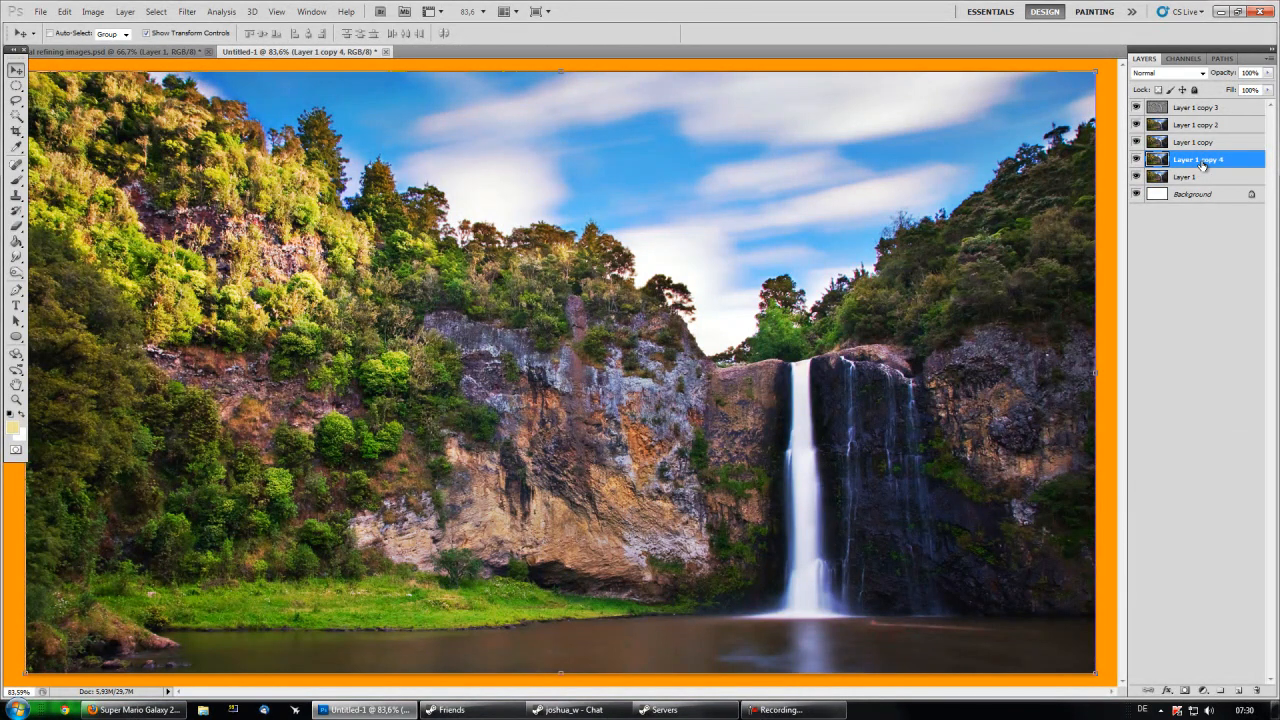
{"action": "left_click_drag", "start_coordinate": [1203, 165], "coordinate": [1222, 106]}
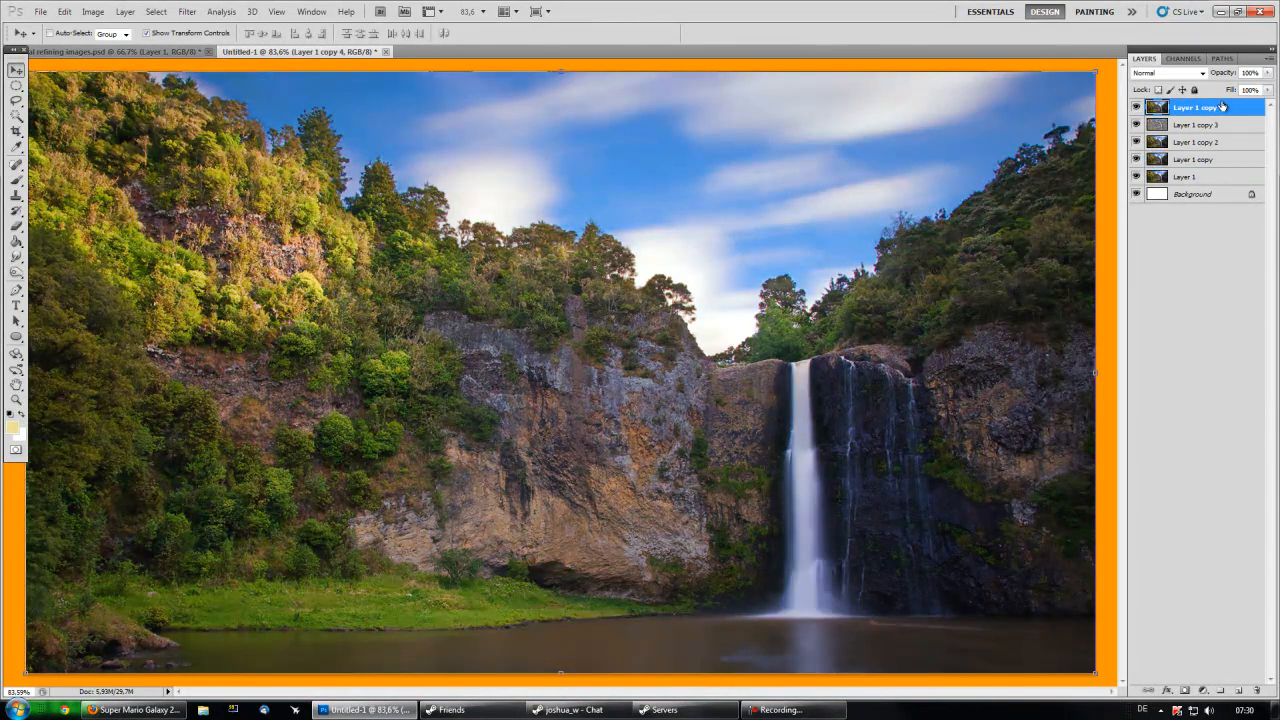
- Apply a High Pass filter with a radius of 5 pixels to Layer 1 copy 4
{"action": "left_click", "coordinate": [186, 12]}
{"action": "mouse_move", "coordinate": [228, 280]}
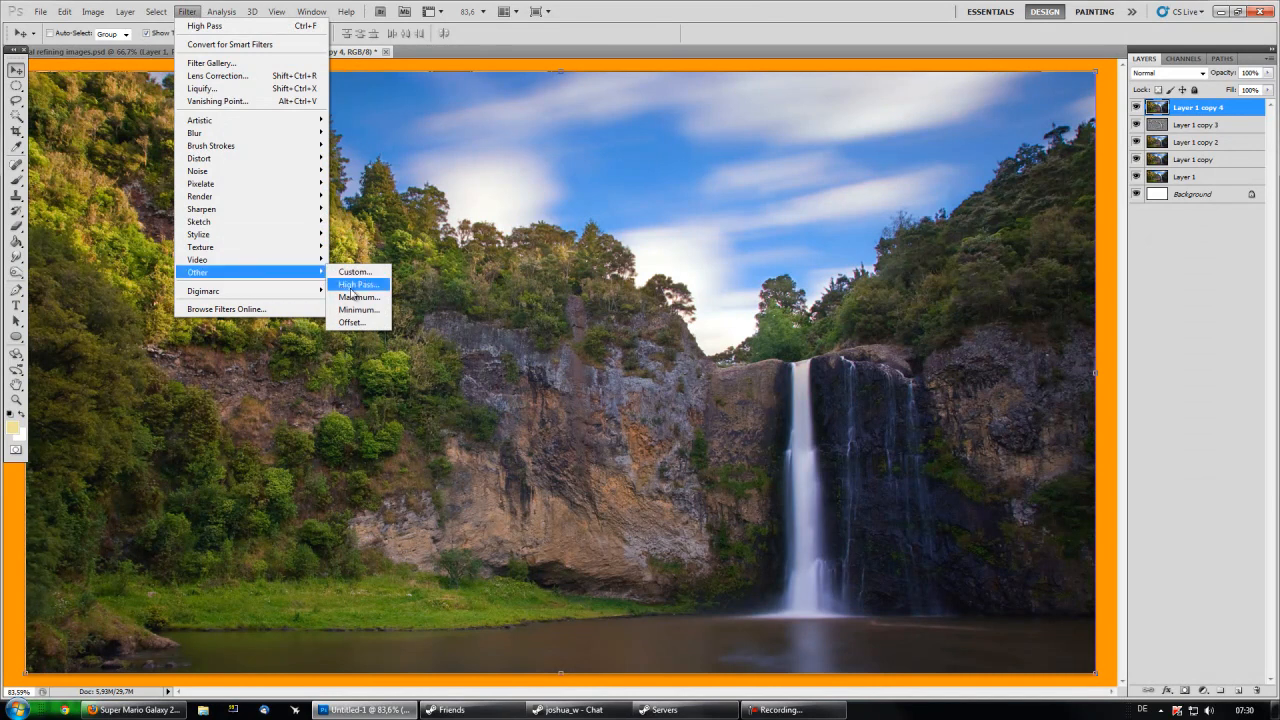
{"action": "left_click", "coordinate": [355, 285]}
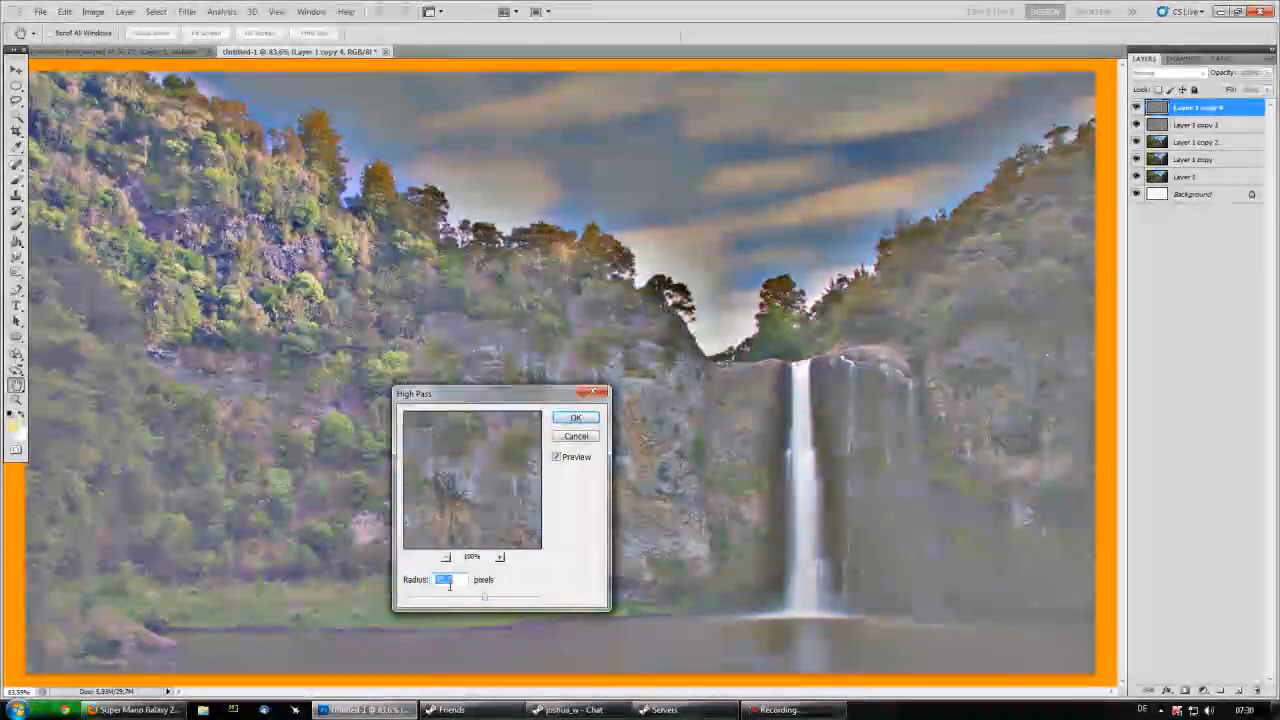
{"action": "type", "text": "5"}
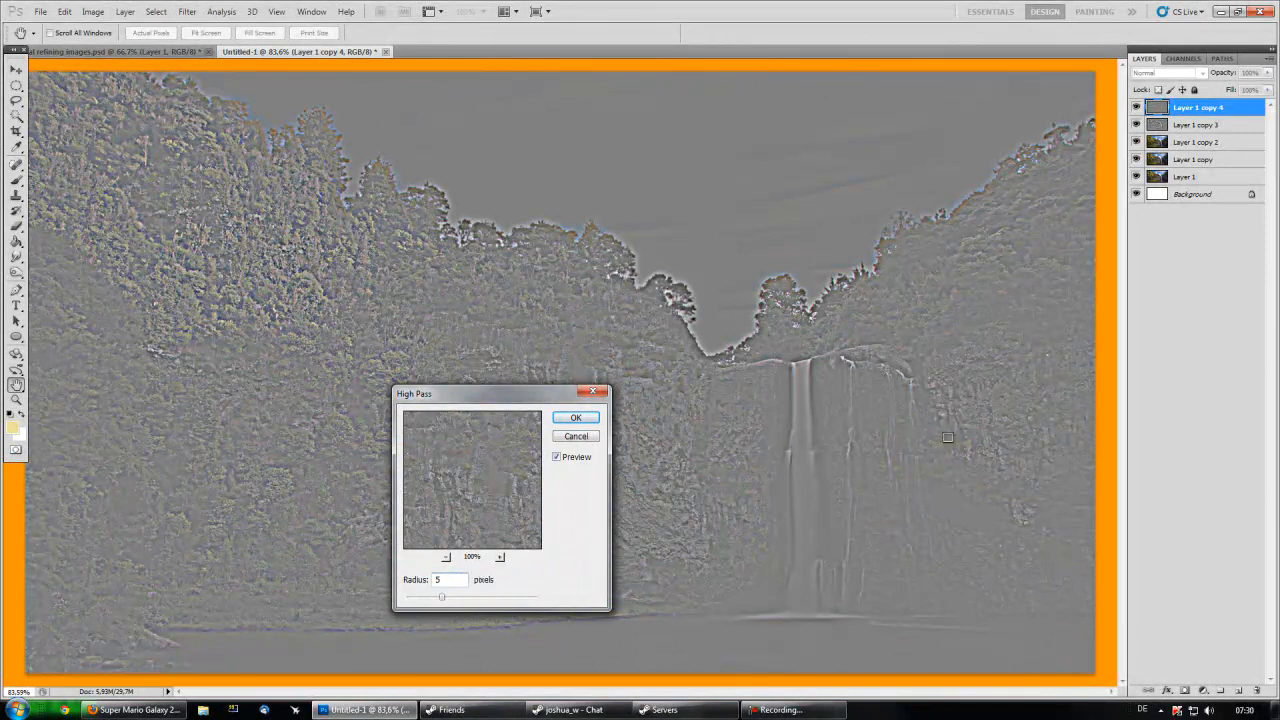
{"action": "left_click_drag", "start_coordinate": [526, 403], "coordinate": [909, 413]}
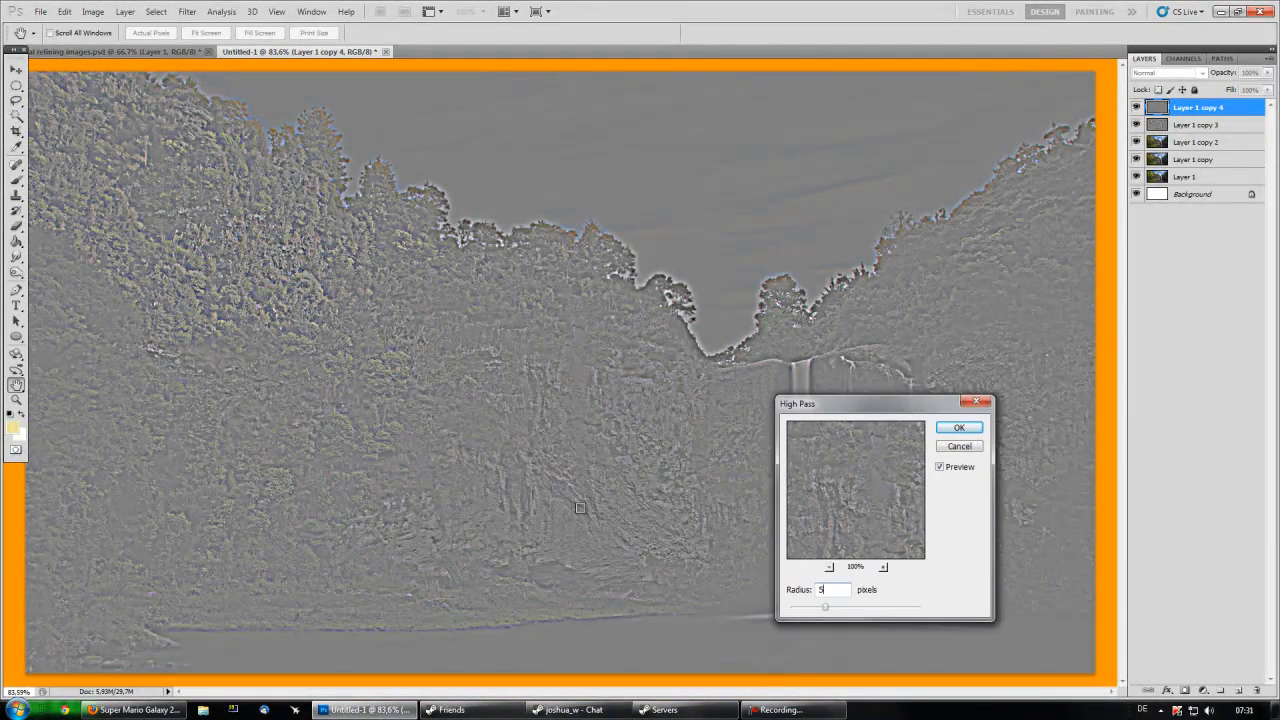
{"action": "left_click", "coordinate": [959, 429]}
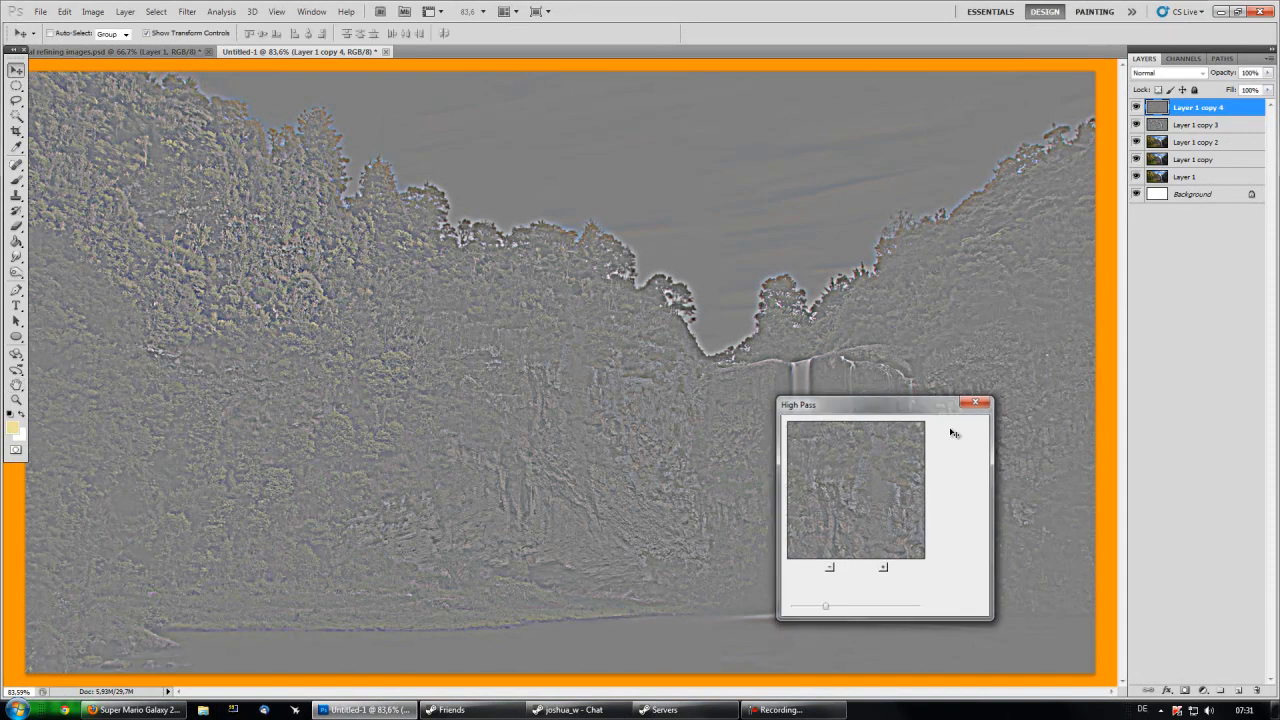
- Set Layer 1 copy 4's blend mode to Overlay and toggle its visibility to compare the sharpening
{"action": "left_click", "coordinate": [1160, 73]}
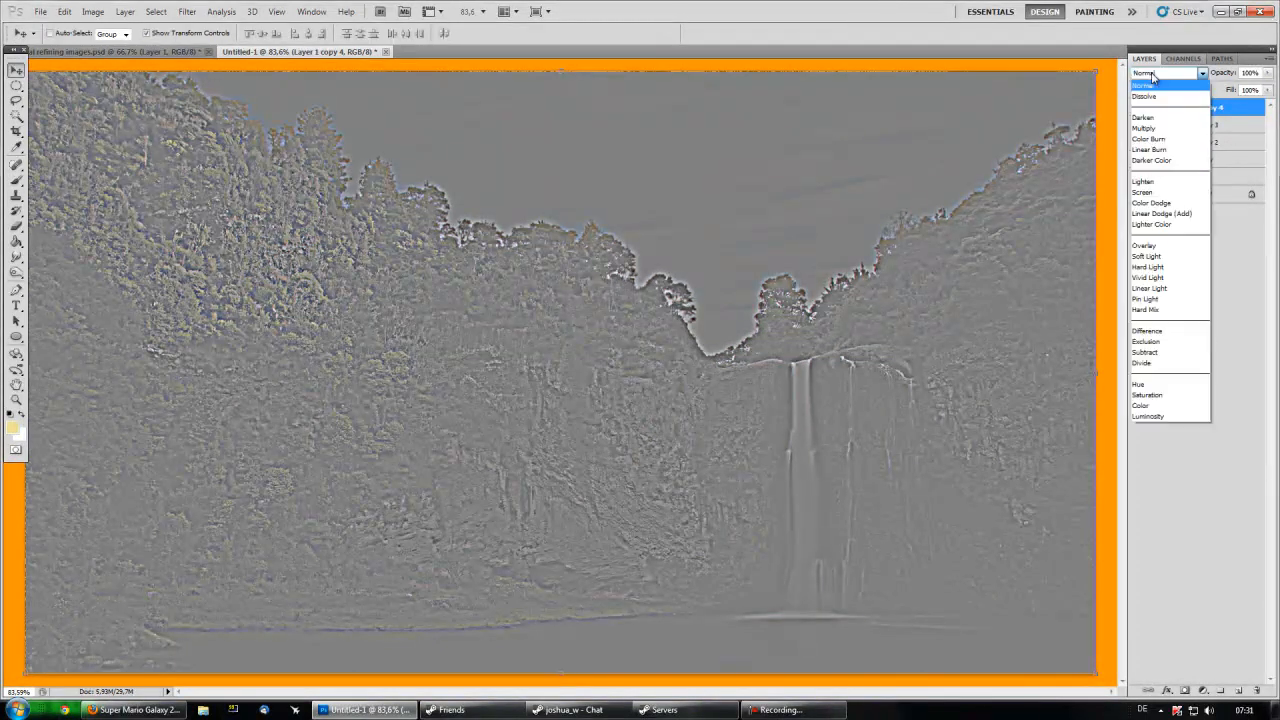
{"action": "left_click", "coordinate": [1165, 247]}
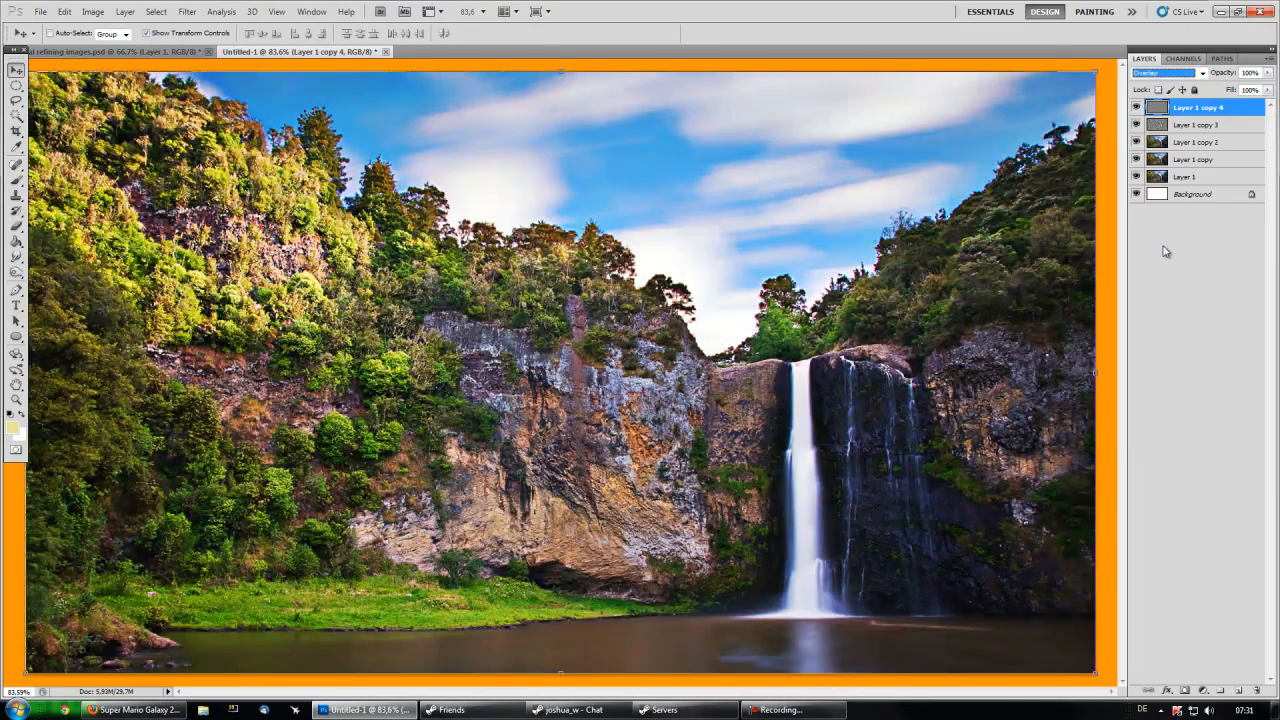
{"action": "left_click", "coordinate": [1136, 107]}
{"action": "left_click", "coordinate": [1136, 107]}
{"action": "left_click", "coordinate": [1136, 107]}
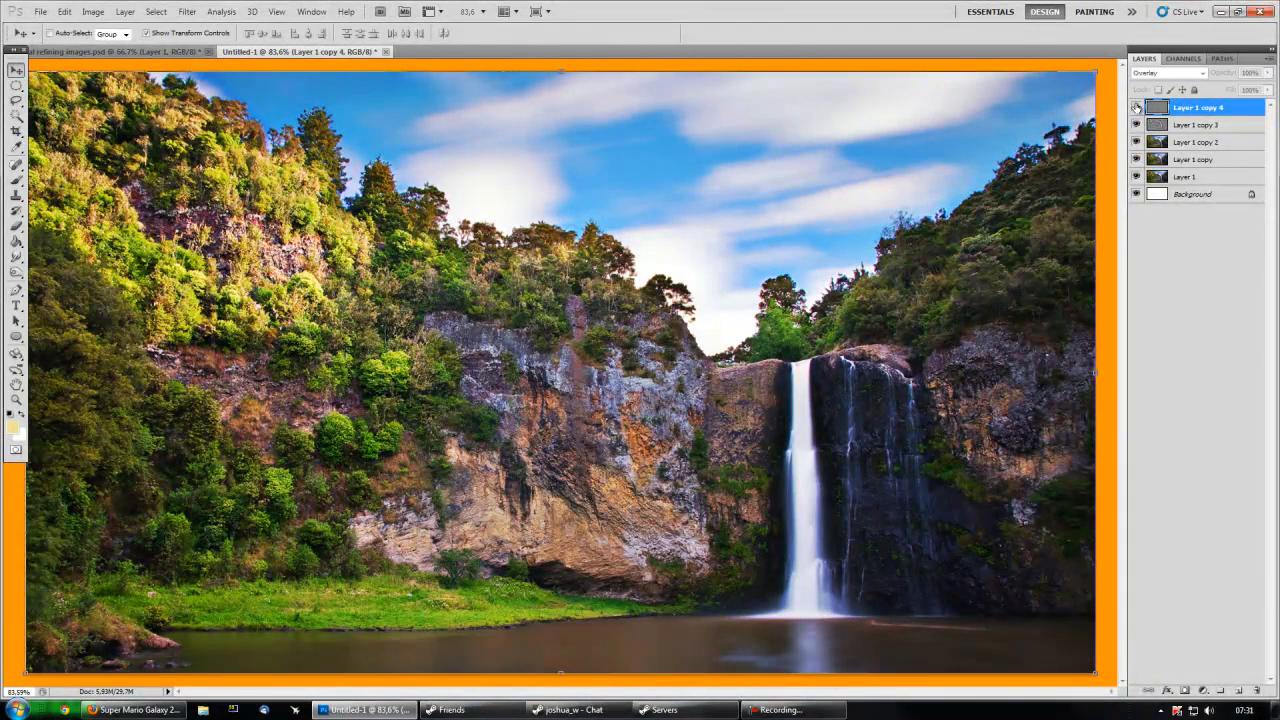
{"action": "left_click", "coordinate": [1136, 107]}
- Reduce the opacity of Layer 1 copy 4, toggle its visibility to compare the softened sharpening, and deselect the layer
{"action": "left_click", "coordinate": [1268, 73]}
{"action": "left_click_drag", "start_coordinate": [1271, 90], "coordinate": [1249, 91]}
{"action": "left_click", "coordinate": [1137, 108]}
{"action": "left_click", "coordinate": [1137, 108]}
{"action": "left_click", "coordinate": [1138, 110]}
{"action": "left_click", "coordinate": [1137, 108]}
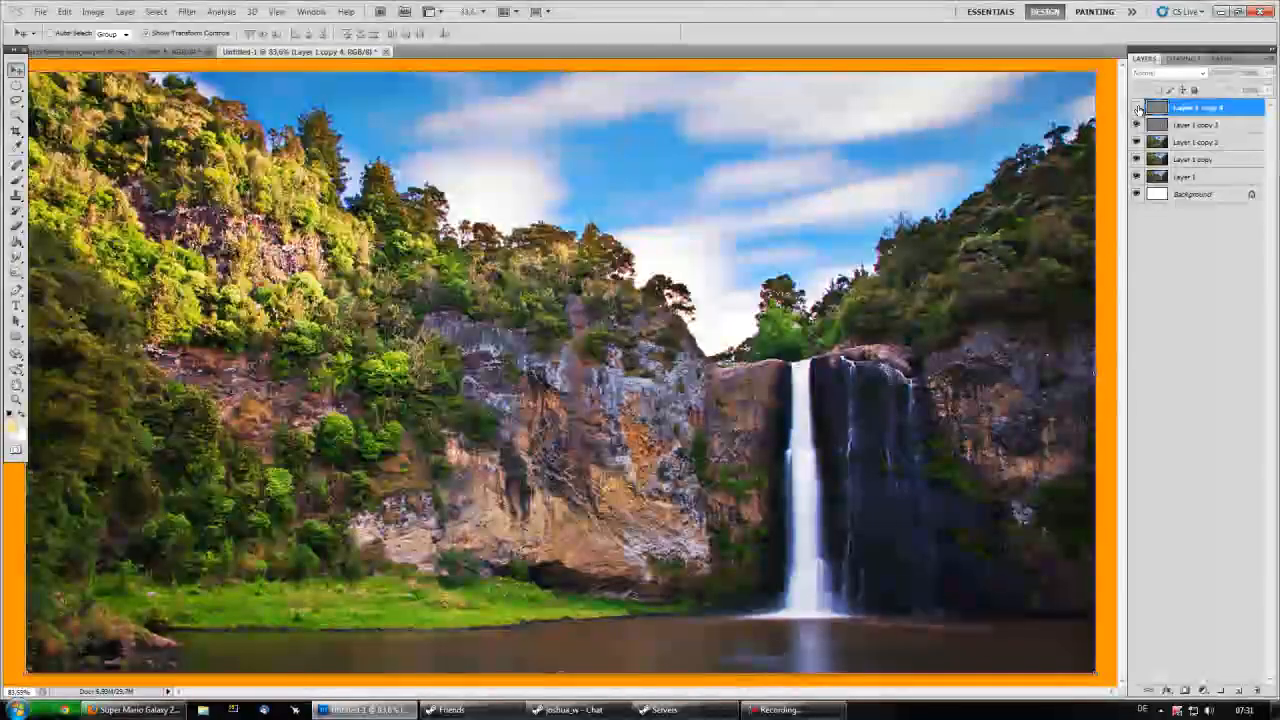
{"action": "left_click", "coordinate": [1138, 109]}
{"action": "left_click", "coordinate": [1138, 109]}
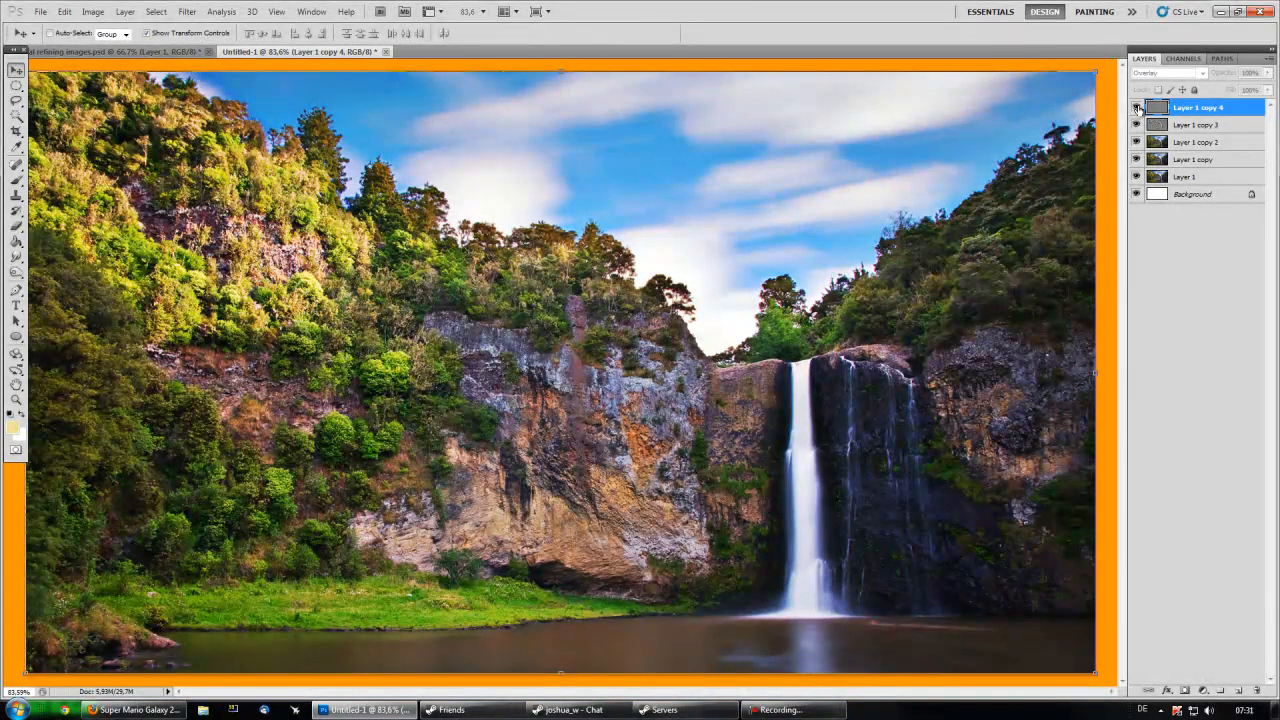
{"action": "left_click", "coordinate": [1222, 282]}
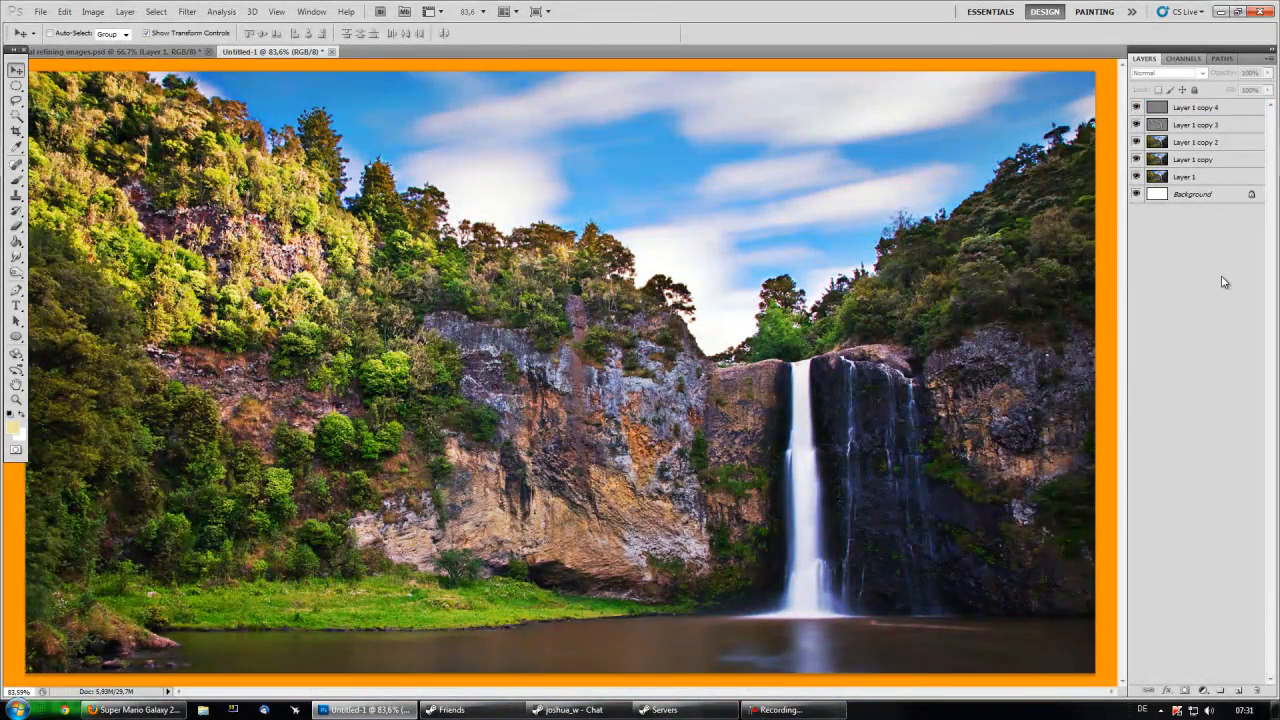